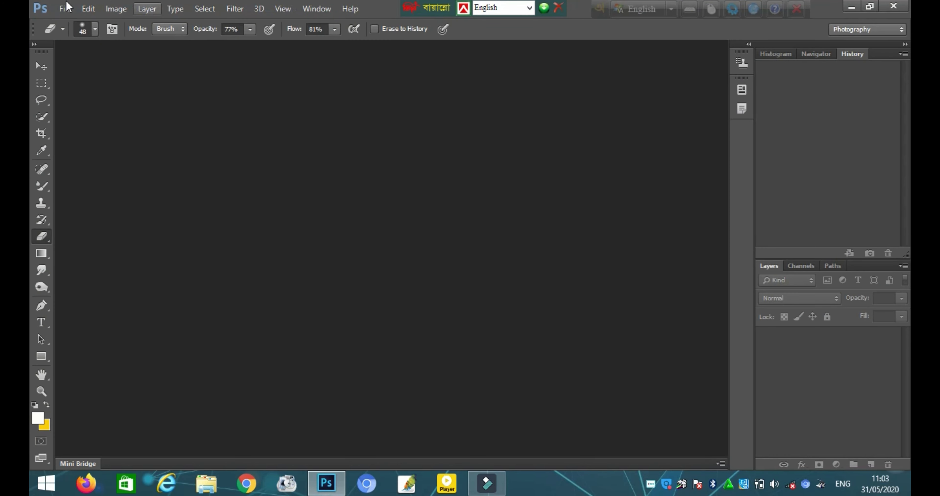
Use File > Open to load IMG_2976 from the pp folder
left_click(65, 10)
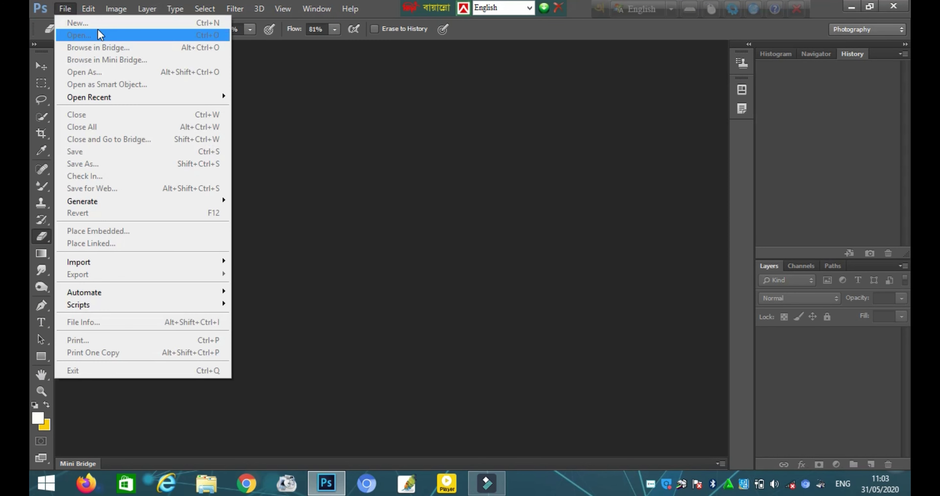
left_click(262, 113)
left_click(62, 11)
left_click(76, 38)
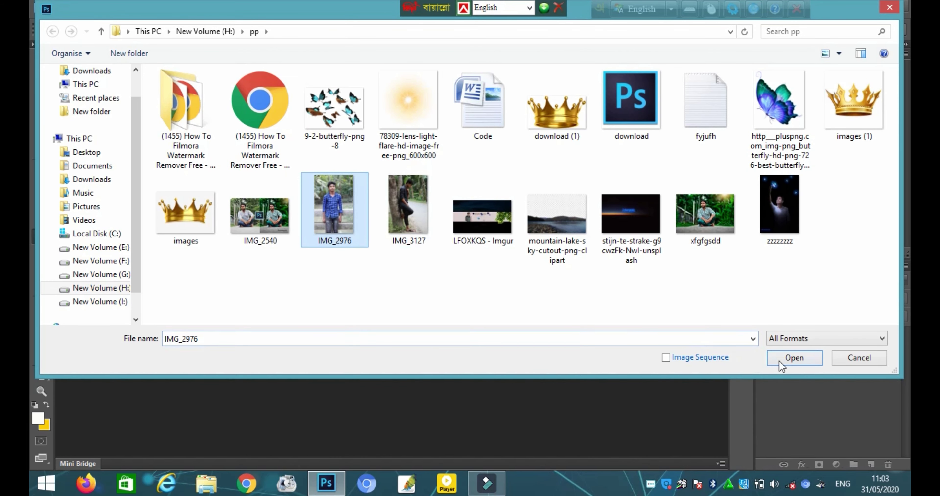
left_click(780, 361)
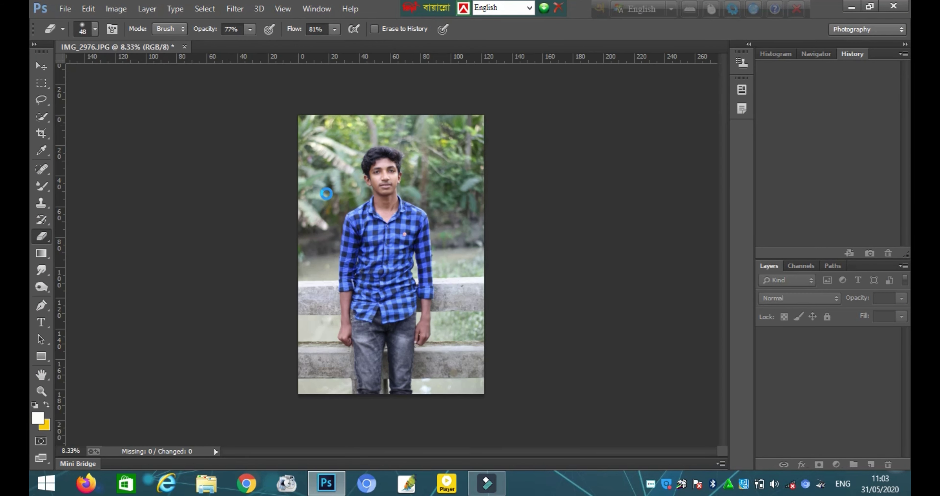
Crop IMG_2976 to the upper body, raising the bottom edge and trimming both sides
left_click(41, 133)
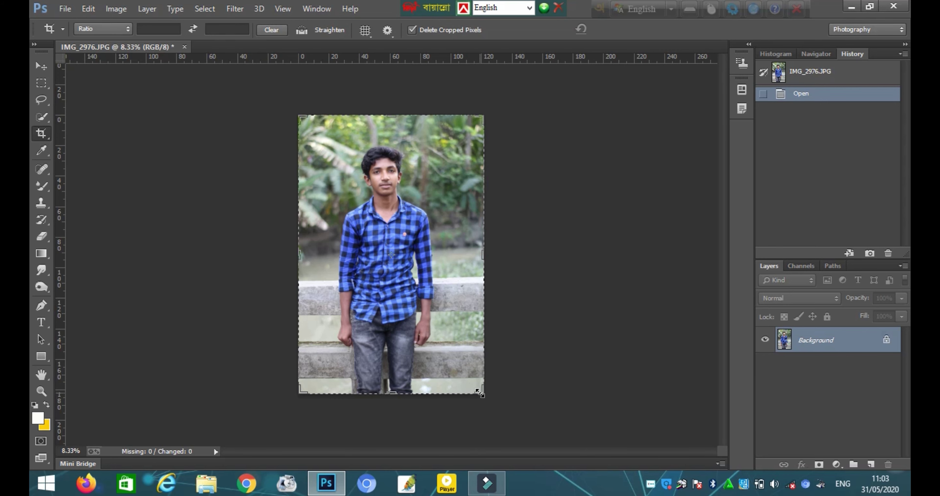
mouse_move(478, 392)
left_mouse_down()
mouse_move(445, 347)
mouse_move(462, 376)
left_mouse_up()
left_click_drag(388, 380, 388, 355)
left_click_drag(469, 252, 465, 258)
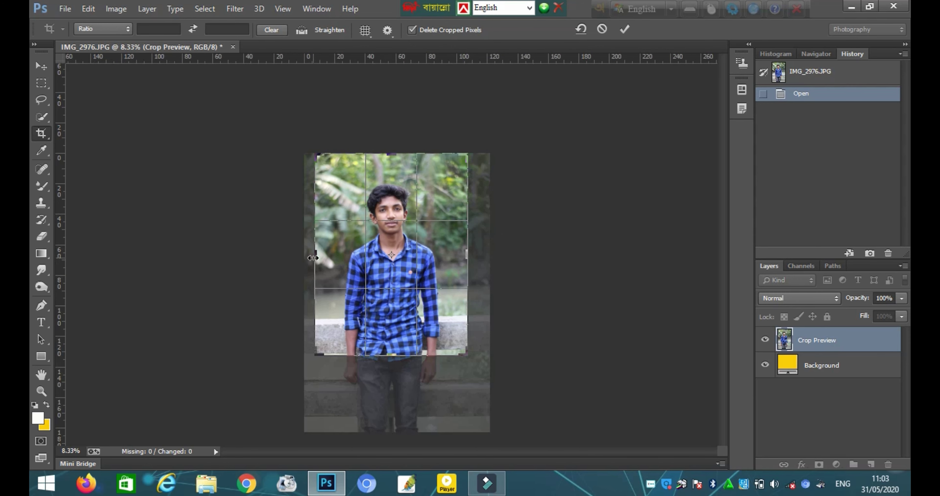
left_click_drag(313, 257, 315, 259)
left_click(625, 30)
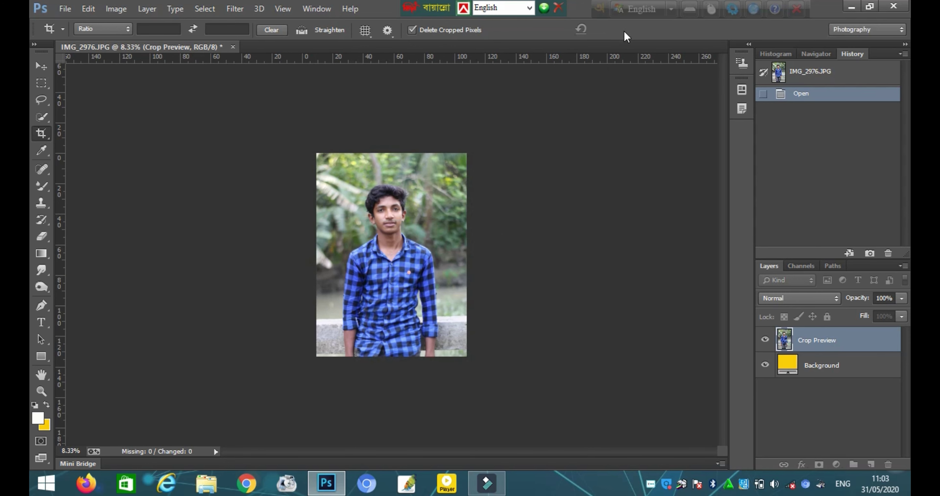
scroll(374, 218, "down", 1)
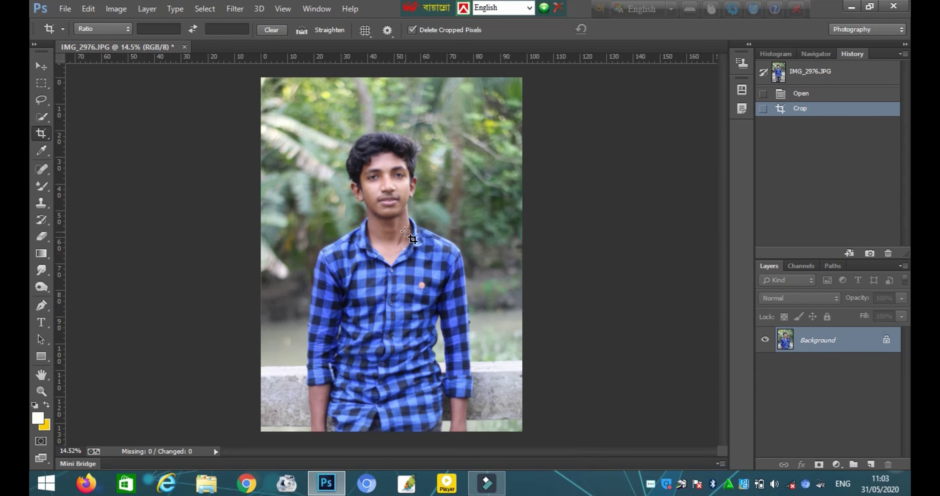
Quick-select the head, face, neck, shirt front and both arms
left_click(45, 119)
left_click_drag(388, 186, 389, 243)
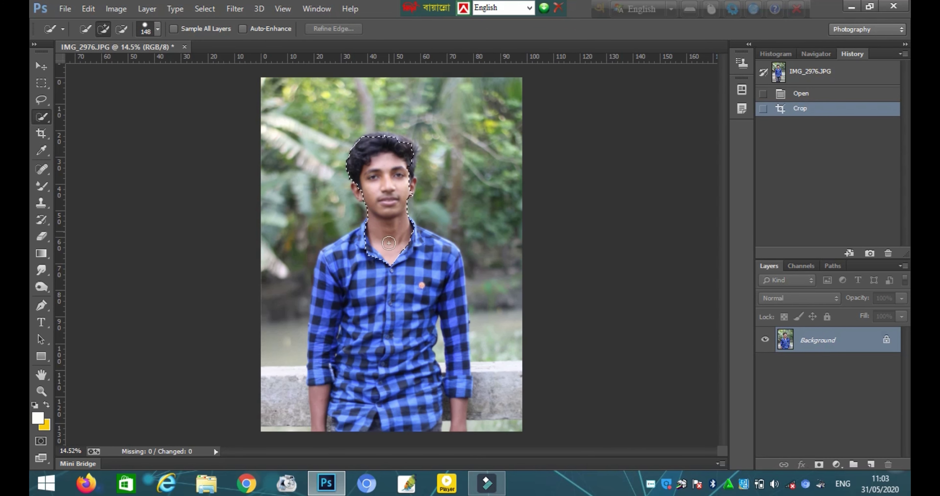
left_click_drag(376, 345, 341, 405)
left_click_drag(401, 259, 434, 262)
left_click_drag(355, 263, 322, 416)
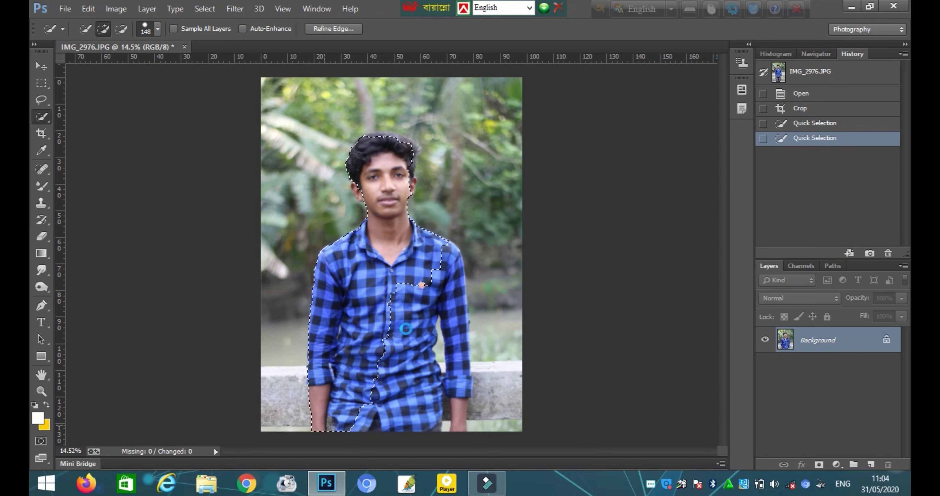
left_click_drag(406, 330, 455, 425)
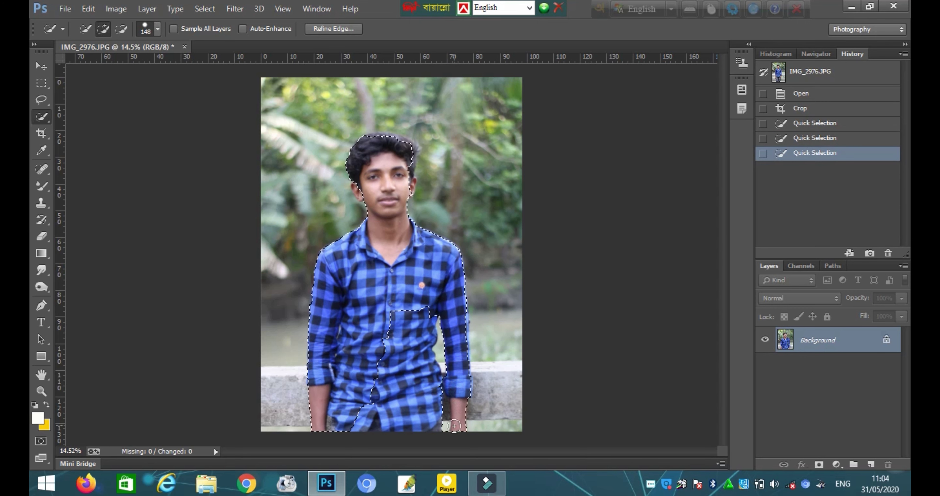
left_click_drag(463, 324, 462, 344)
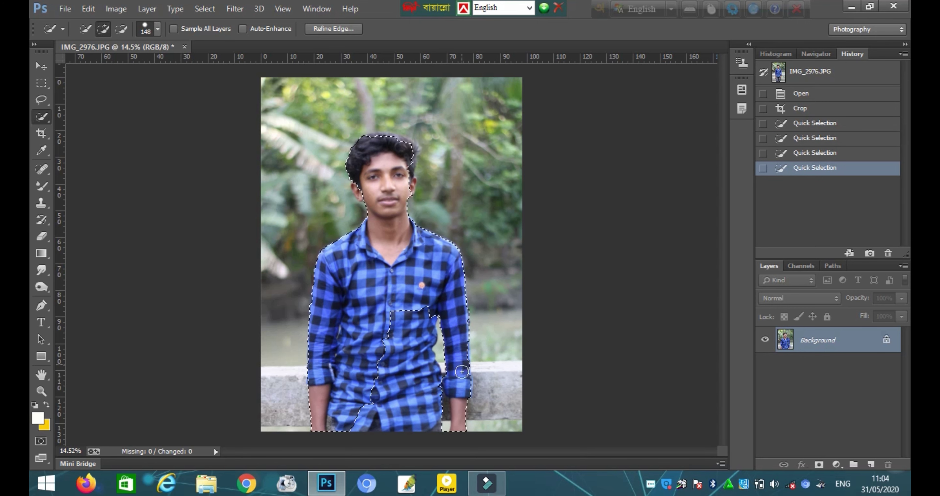
mouse_move(454, 376)
left_mouse_down()
mouse_move(521, 427)
mouse_move(435, 427)
mouse_move(446, 427)
left_mouse_up()
Tidy the selection along the bottom edge and beside the right arm
left_click(520, 427)
left_click(446, 427)
left_click(431, 428)
left_click(445, 425, "alt")
left_click_drag(434, 350, 454, 357)
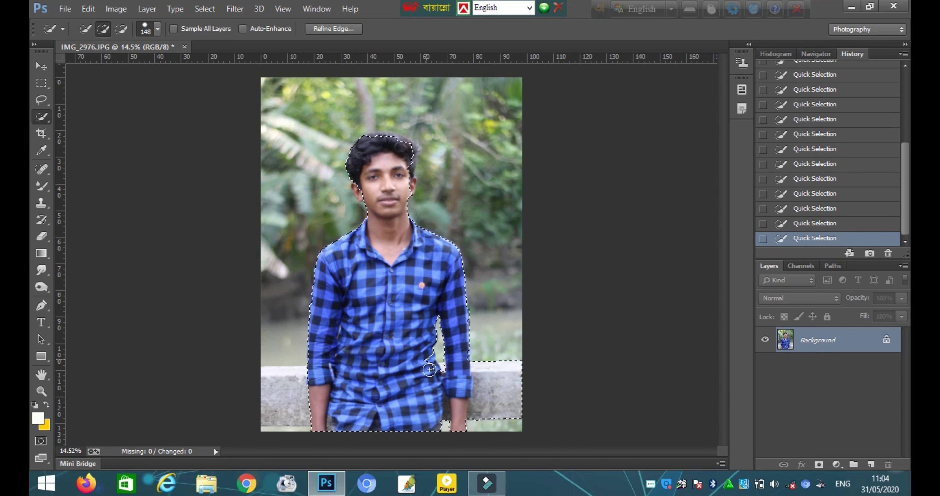
scroll(445, 354, "up", 5)
scroll(446, 353, "up", 1)
With the brush reduced to 34, add the left ear and top-right hair to the selection
left_click(157, 28)
left_click_drag(120, 41, 91, 40)
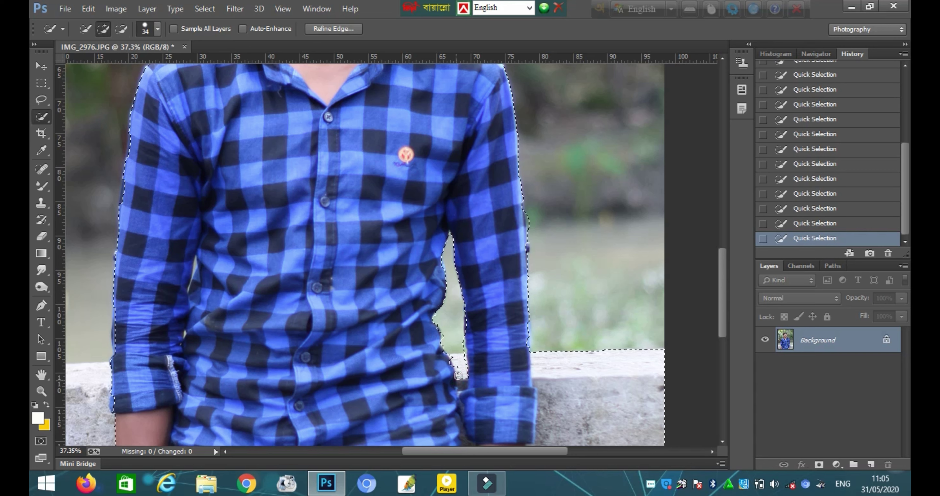
scroll(401, 292, "up", 1)
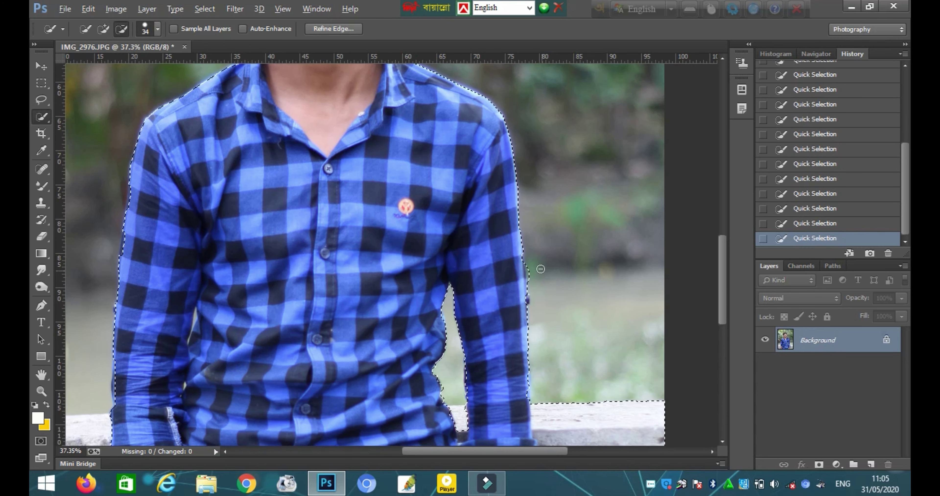
scroll(331, 242, "up", 2)
scroll(330, 242, "up", 3)
scroll(384, 230, "up", 1)
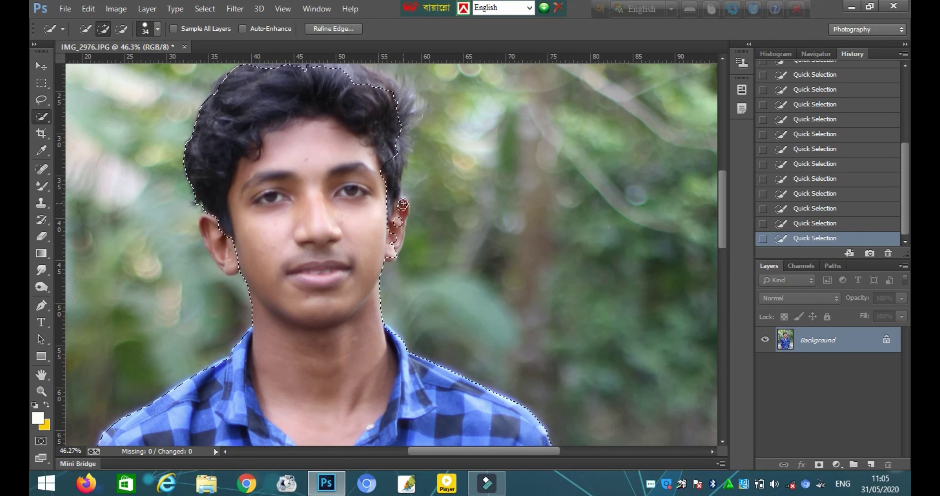
left_click_drag(215, 237, 225, 264)
scroll(334, 216, "down", 1)
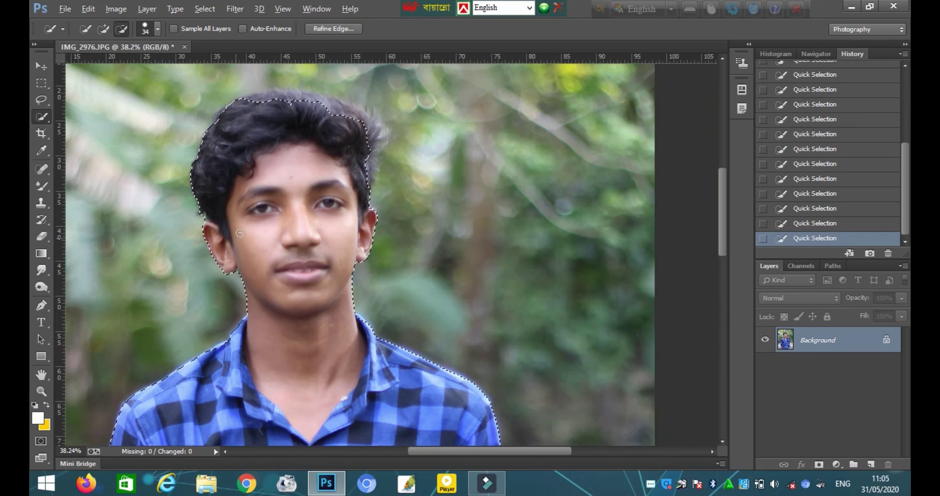
mouse_move(375, 173)
left_mouse_down()
mouse_move(381, 142)
mouse_move(279, 94)
left_mouse_up()
left_click_drag(387, 120, 370, 143)
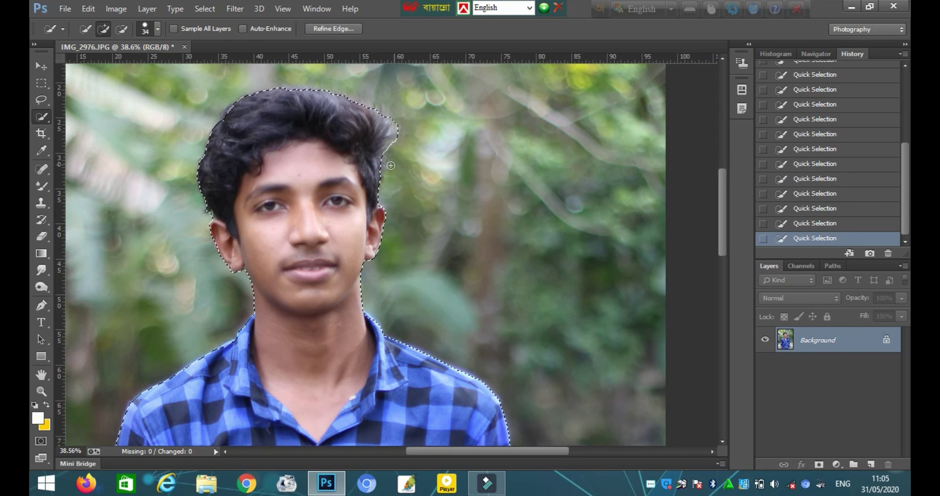
scroll(368, 168, "down", 2)
scroll(238, 376, "down", 3)
scroll(303, 448, "up", 2)
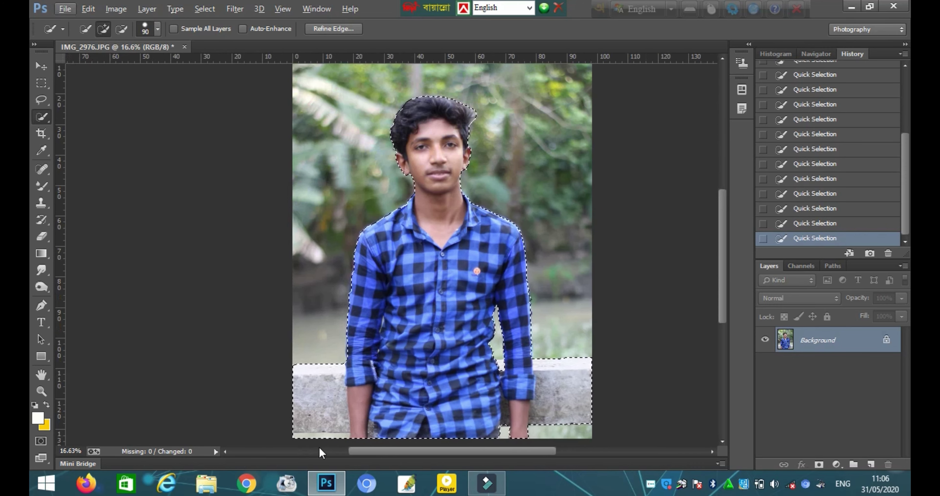
Remove the wall strip, duplicate Background twice, hide the original, and mask Background copy to the subject
left_click(325, 423, "alt")
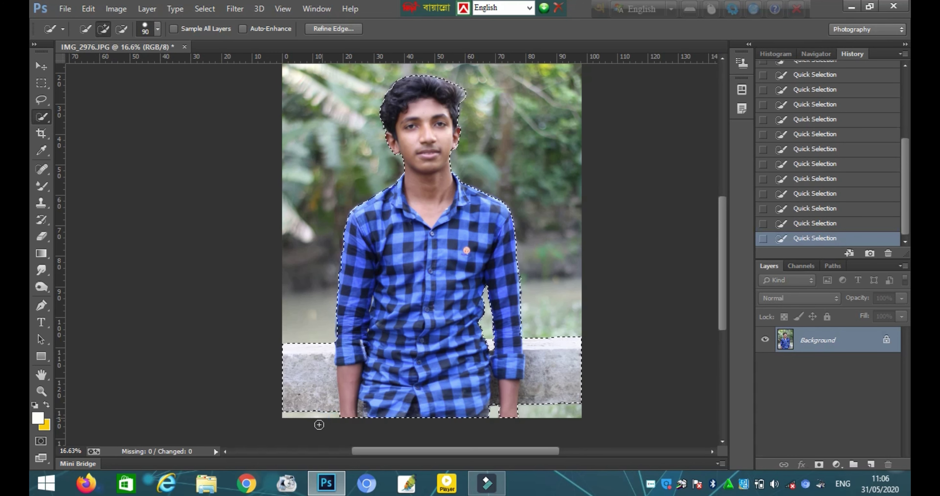
left_click_drag(842, 350, 871, 465)
left_click_drag(839, 366, 871, 465)
left_click(765, 390)
left_click(822, 340)
left_click(820, 464)
left_click(765, 365)
left_click(765, 365)
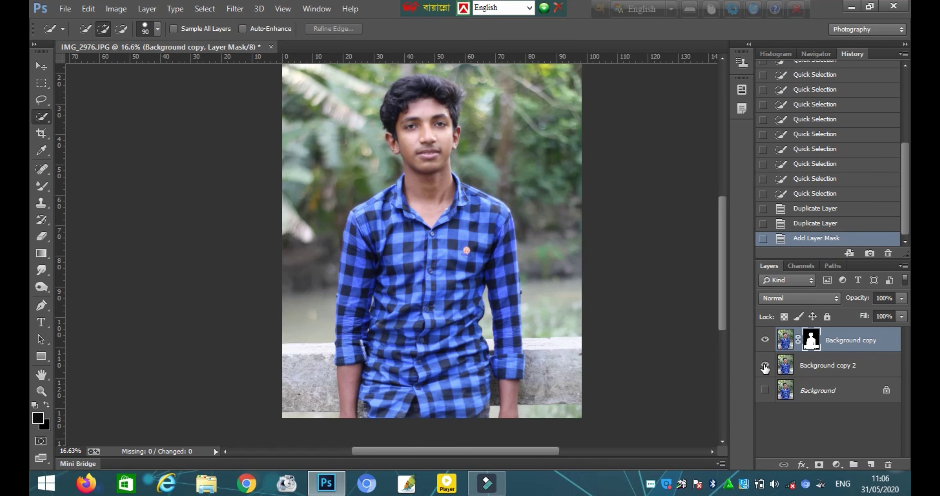
Refine the layer mask's hair edge with a 66-pixel refine brush and confirm
scroll(390, 178, "up", 2, "alt")
scroll(390, 178, "up", 1, "alt")
scroll(712, 237, "up", 1, "alt")
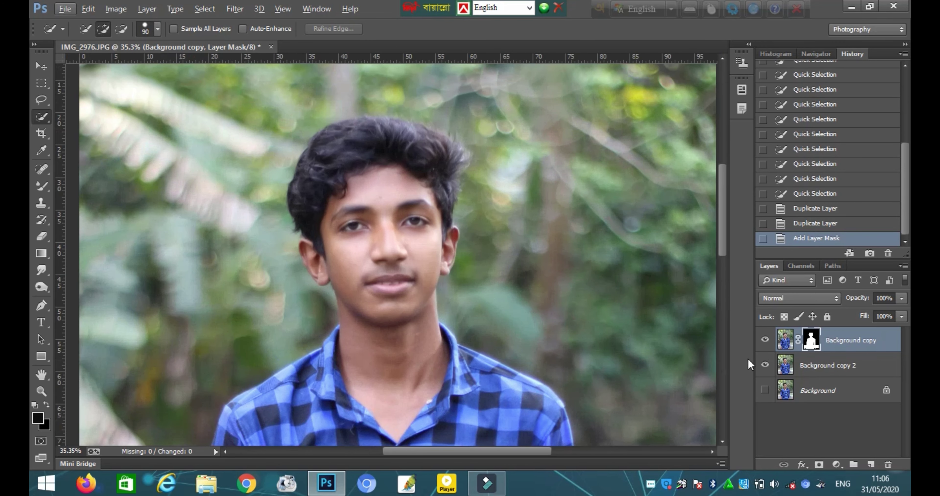
left_click(765, 366)
right_click(813, 342)
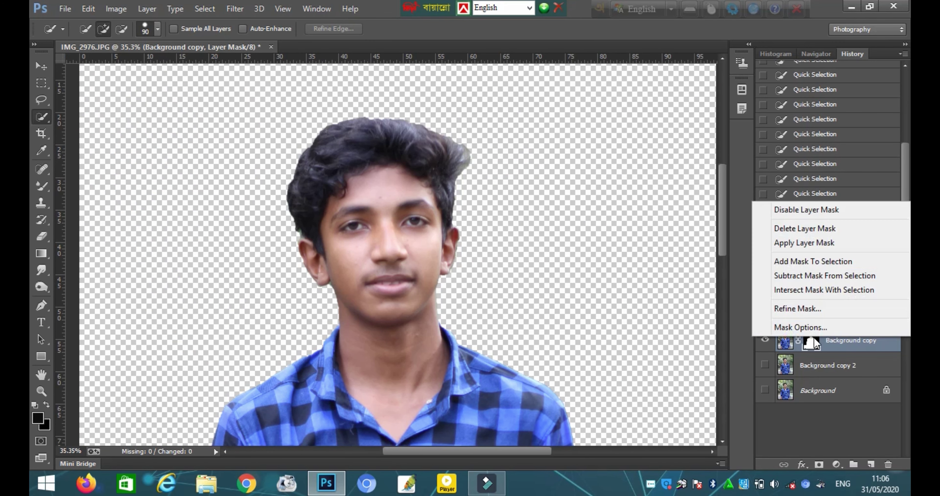
left_click(800, 309)
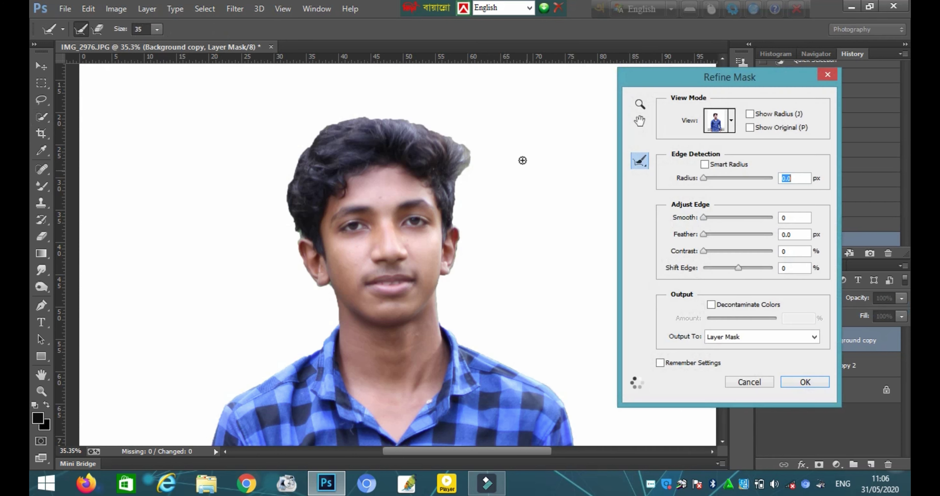
left_click(157, 29)
left_click_drag(171, 44, 175, 44)
mouse_move(463, 150)
left_mouse_down()
mouse_move(462, 183)
mouse_move(323, 127)
left_mouse_up()
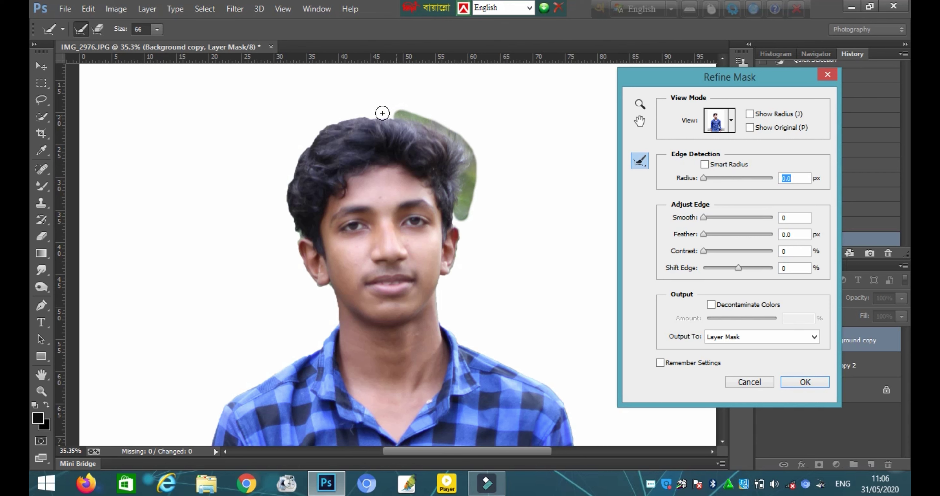
mouse_move(291, 170)
left_mouse_down()
mouse_move(281, 199)
mouse_move(292, 234)
left_mouse_up()
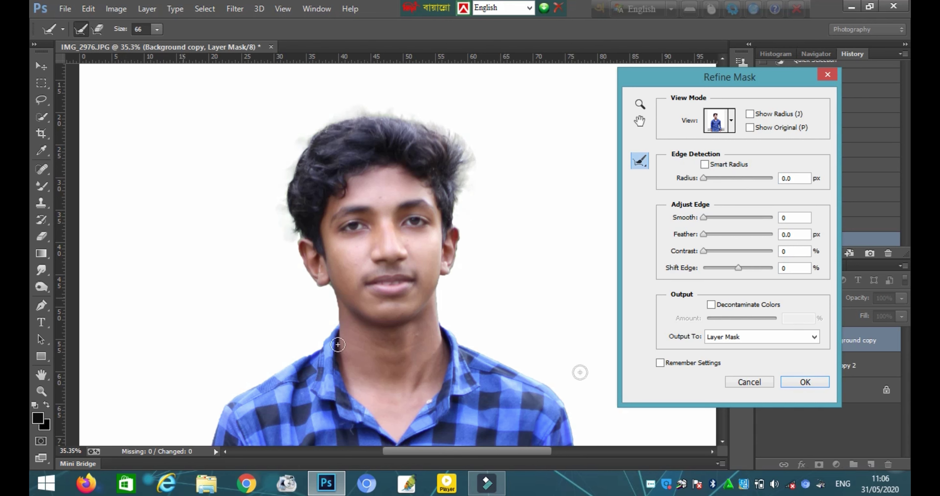
left_click(815, 386)
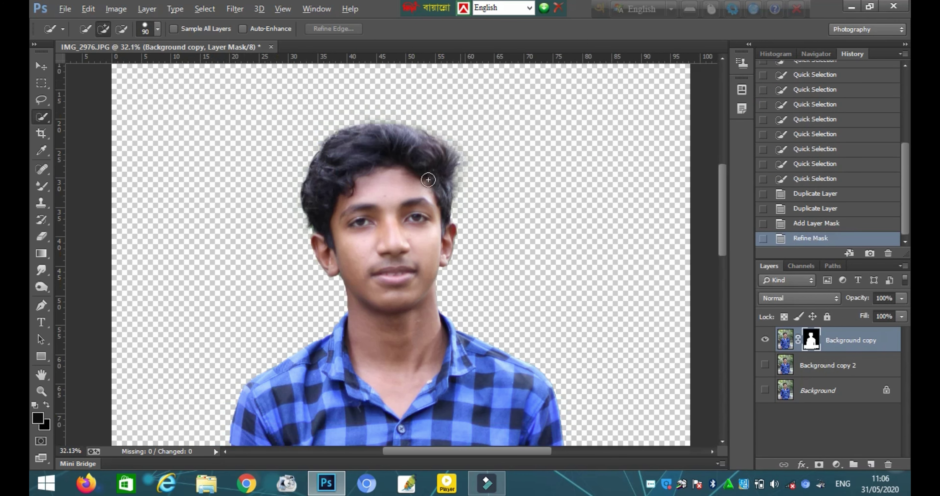
key("ctrl+0")
Show Background copy 2 and load the person's mask as a selection
left_click(765, 365)
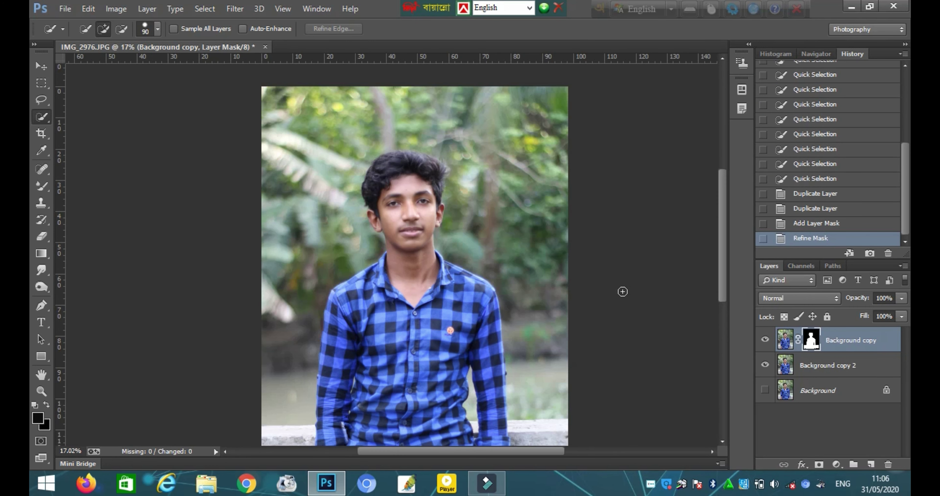
key("ctrl+0")
key("alt+bracketleft")
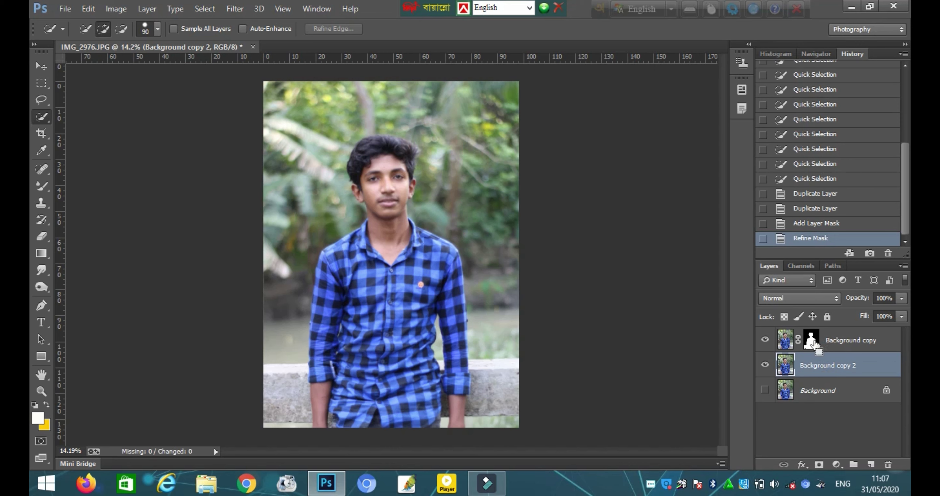
left_click(811, 340, "ctrl")
Expand the selection and fill it on Background copy 2
left_click(204, 8)
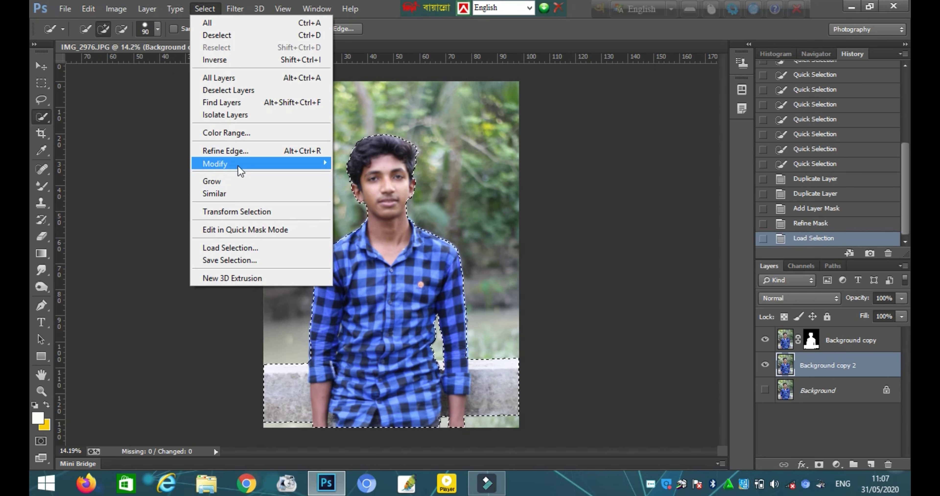
mouse_move(215, 163)
left_click(356, 187)
left_click(533, 164)
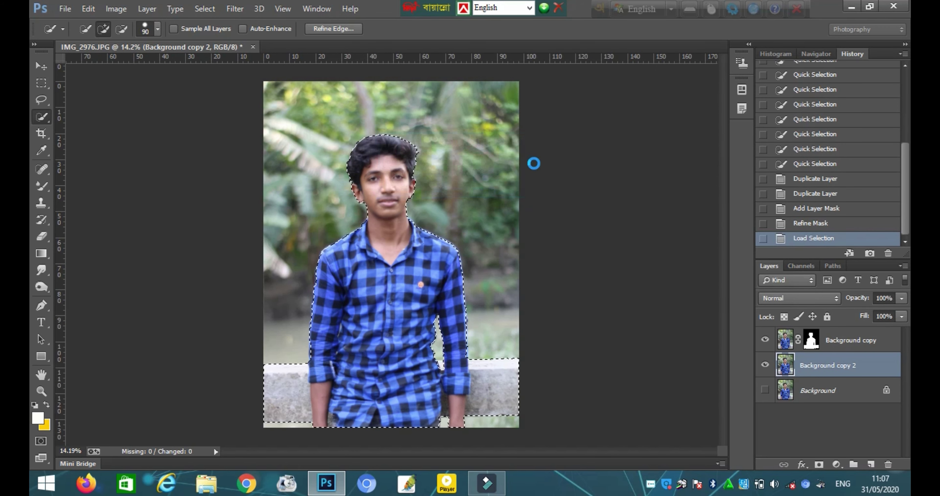
left_click(88, 8)
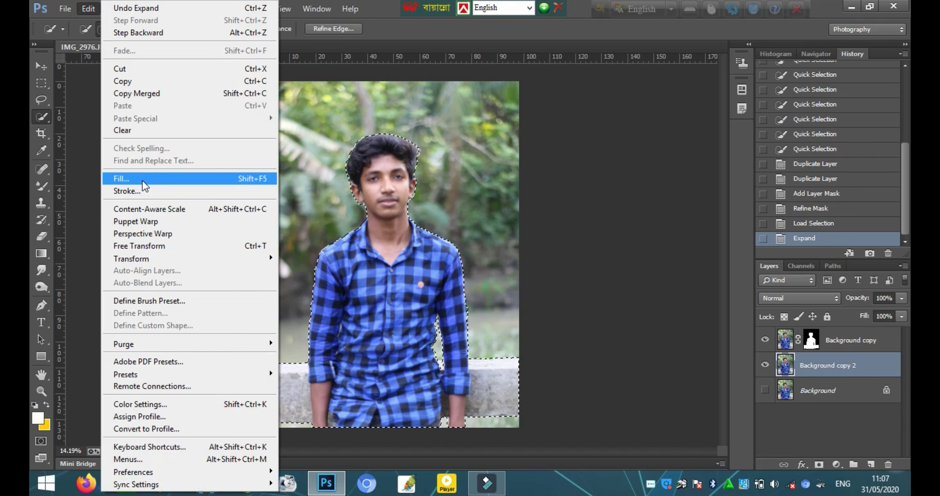
left_click(143, 181)
left_click(535, 137)
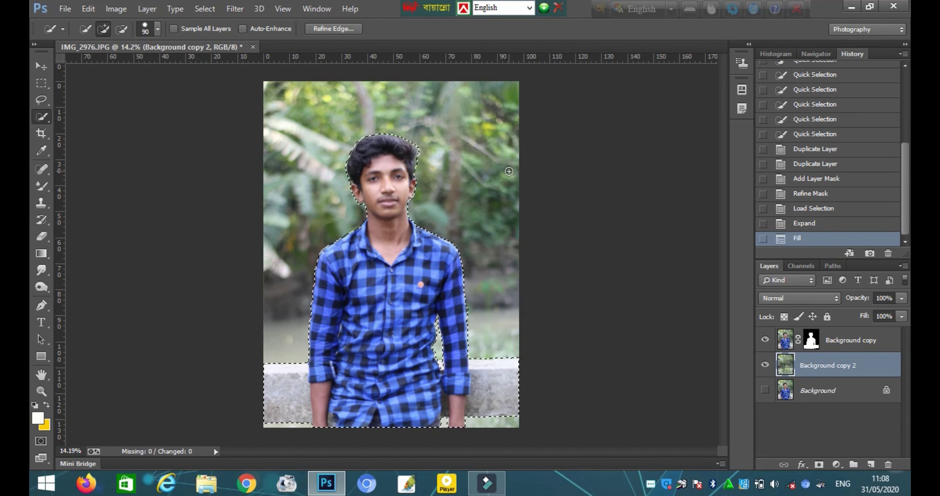
left_click(41, 83)
Deselect, then apply a 36-pixel Gaussian Blur to Background copy 2
key("ctrl+d")
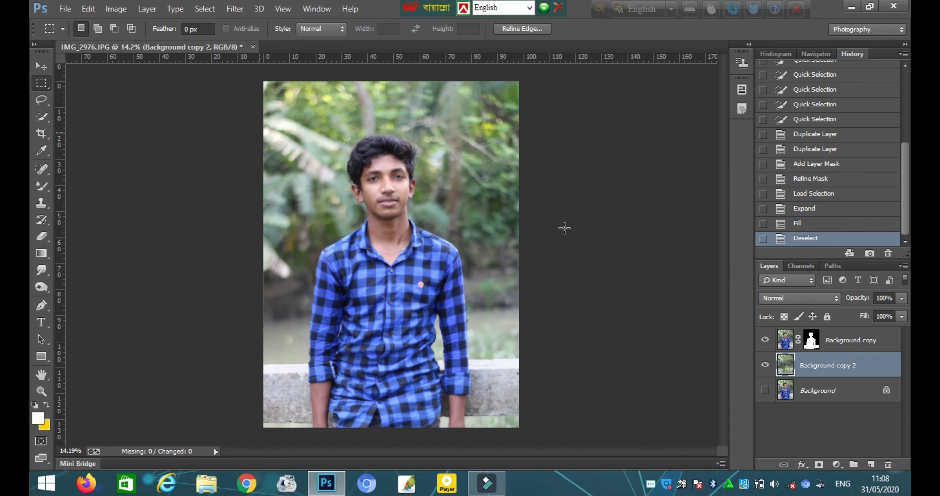
key("v")
left_click(861, 345)
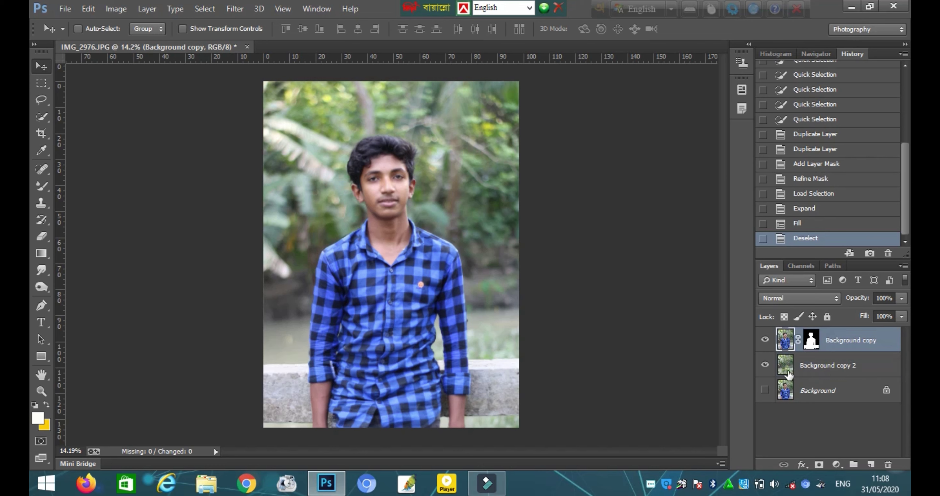
left_click(764, 340)
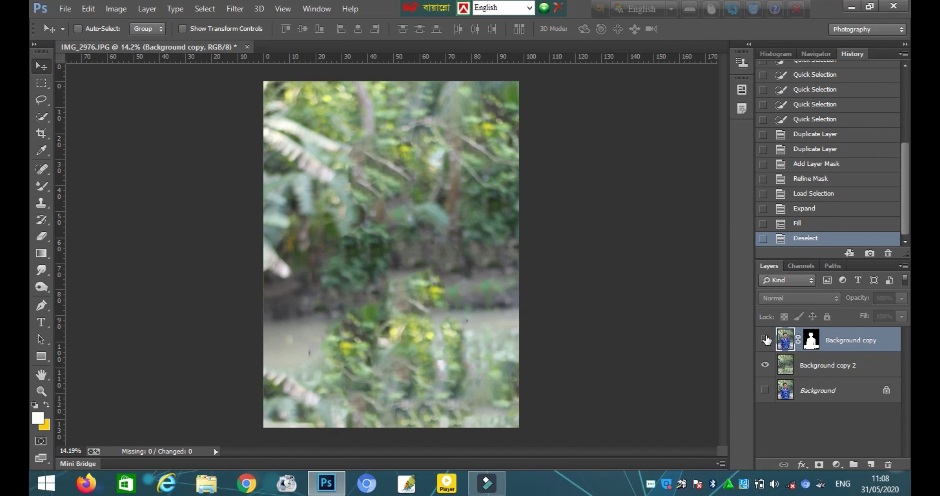
left_click(843, 365)
left_click(235, 8)
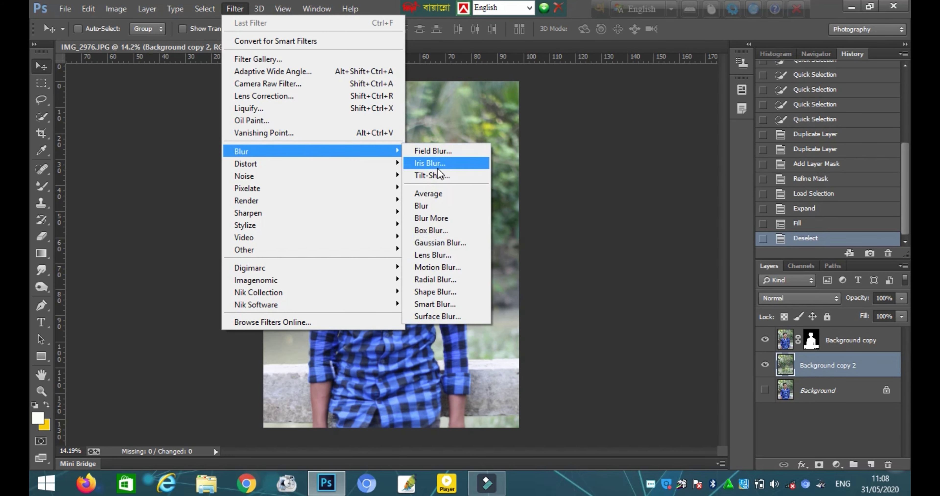
left_click(436, 243)
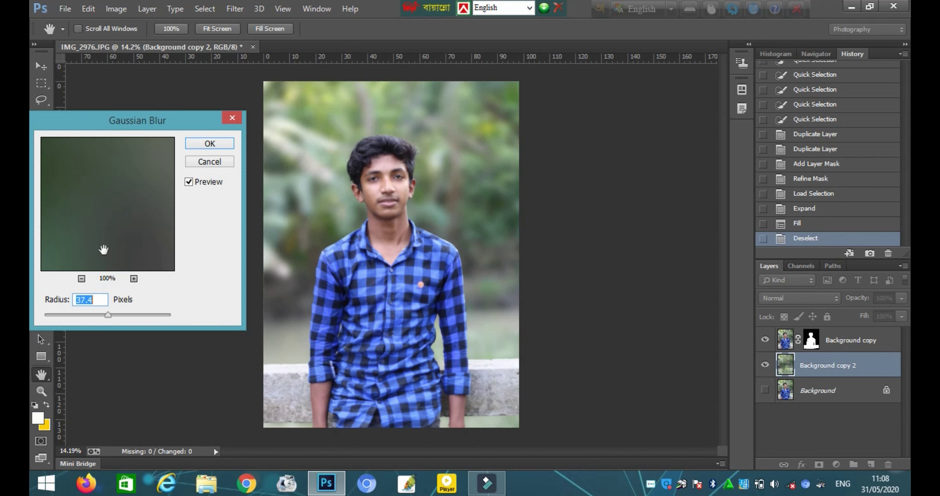
left_click_drag(113, 315, 107, 317)
left_click(188, 146)
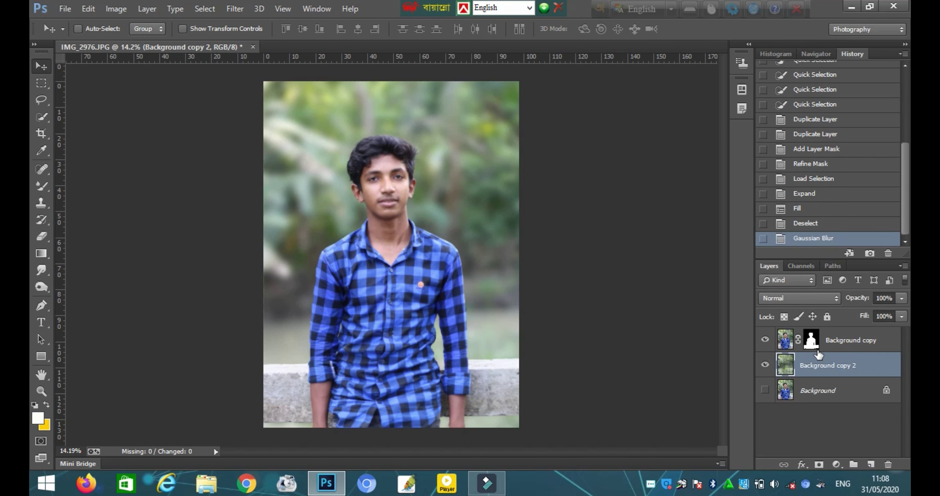
Select Background copy and toggle the blurred background to compare
left_click(852, 340)
left_click(853, 365)
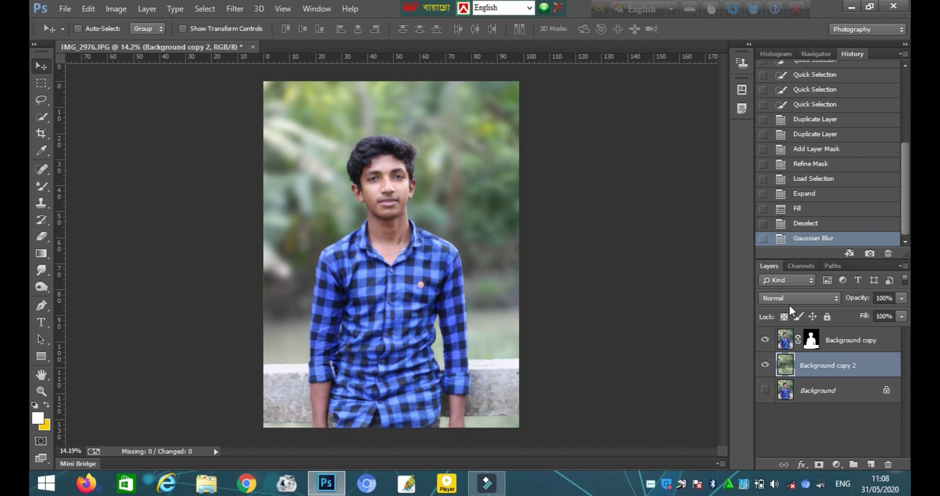
left_click(832, 339)
left_click(765, 364)
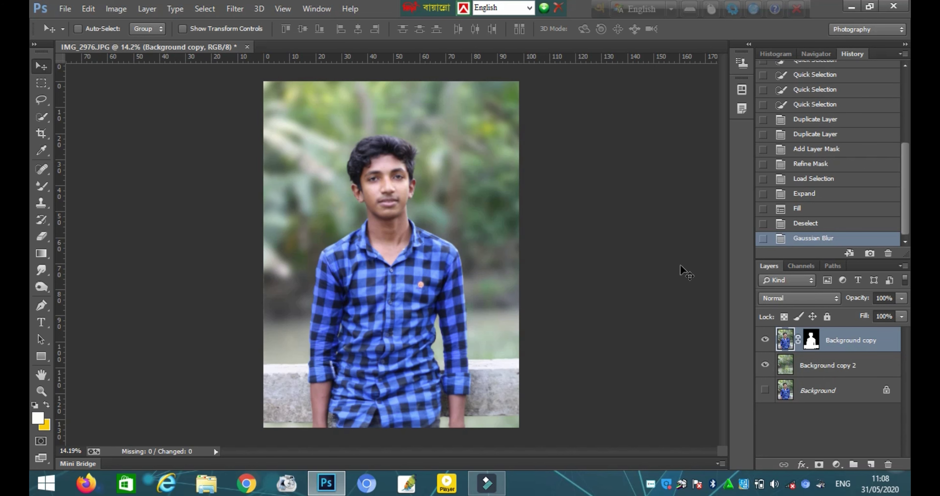
scroll(462, 86, "up", 1)
scroll(407, 163, "up", 4)
scroll(407, 163, "up", 1)
scroll(373, 210, "up", 2)
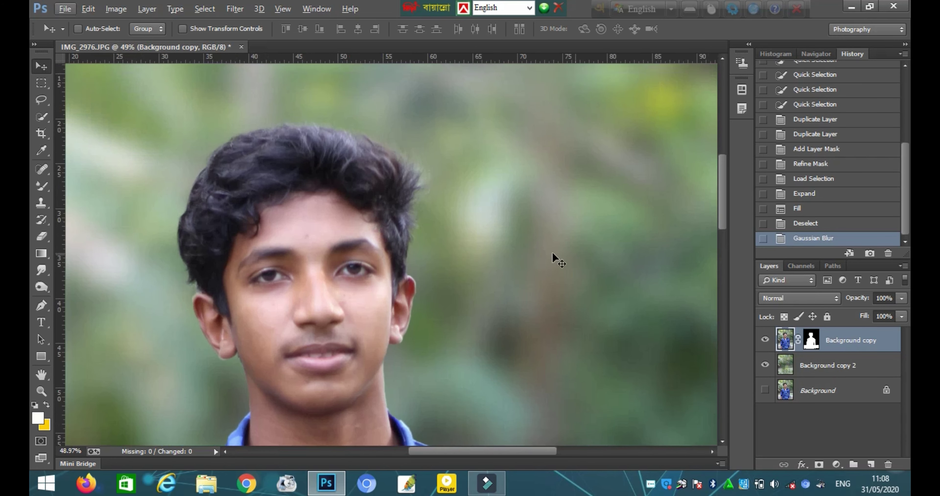
scroll(557, 257, "up", 1)
Erase along the left hair edge of the cut-out layer
left_click(811, 340)
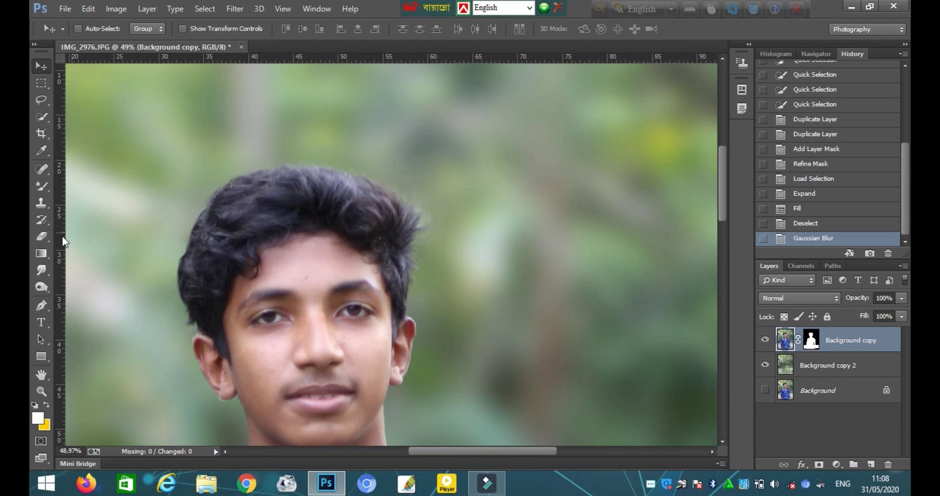
left_click(41, 236)
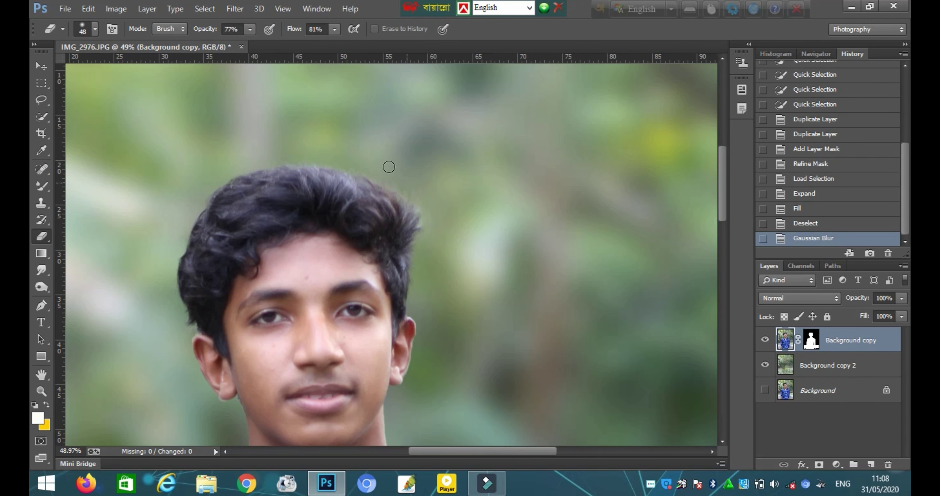
mouse_move(221, 174)
left_mouse_down()
mouse_move(186, 277)
mouse_move(183, 325)
left_mouse_up()
scroll(441, 359, "down", 3)
scroll(326, 350, "down", 5)
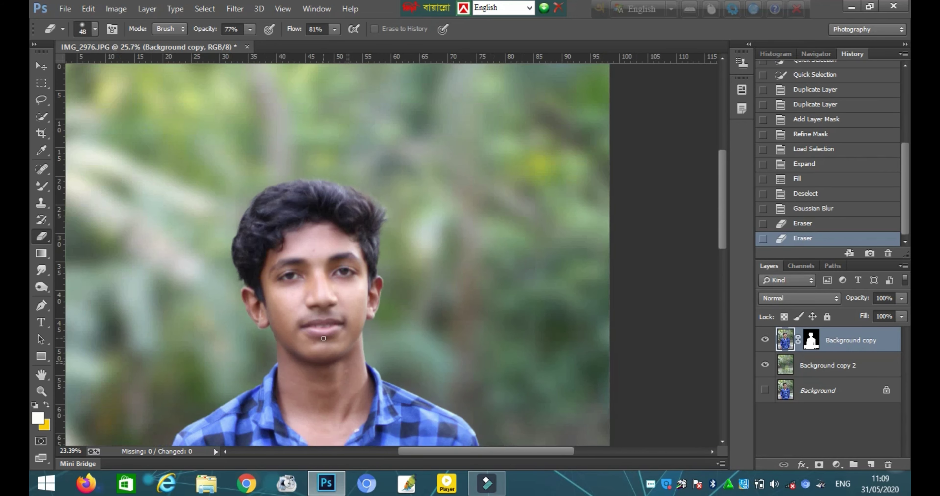
scroll(326, 350, "down", 3)
Merge Background copy down onto the blurred Background copy 2
right_click(840, 340)
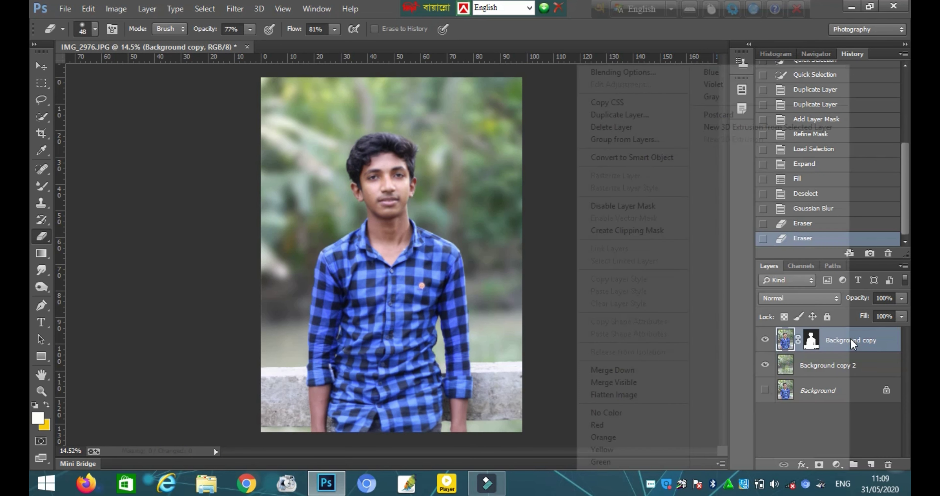
left_click(642, 371)
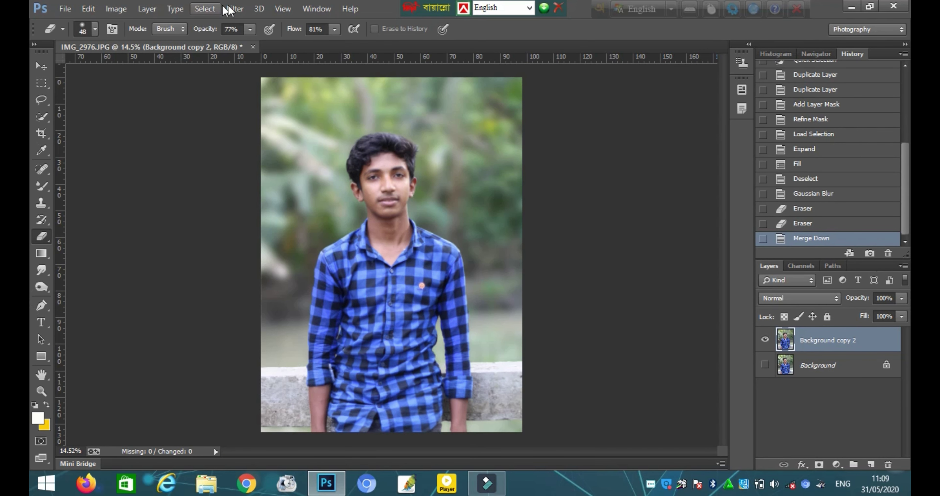
left_click(234, 8)
left_click(274, 85)
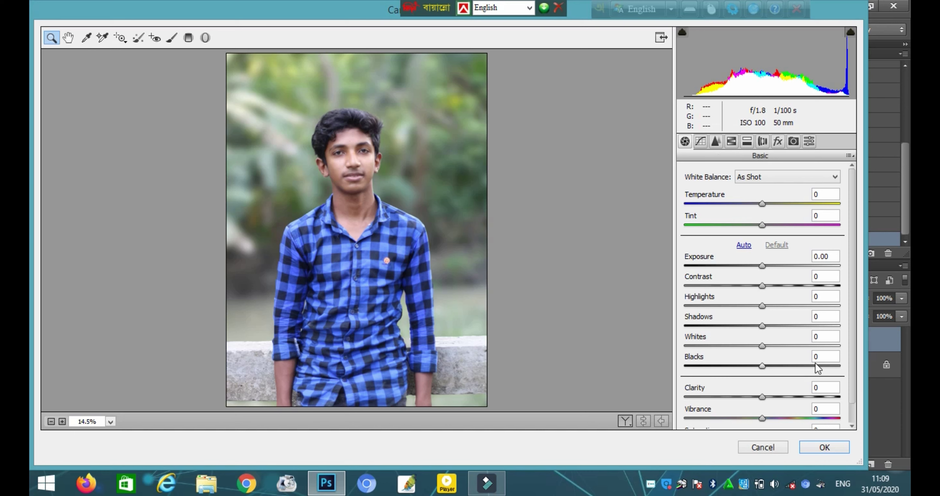
In Camera Raw Basic, set Contrast +15, Highlights -18, Shadows -1, Whites -8, Blacks -11, Vibrance +3
mouse_move(762, 286)
left_mouse_down()
mouse_move(785, 283)
mouse_move(751, 310)
mouse_move(756, 375)
left_mouse_up()
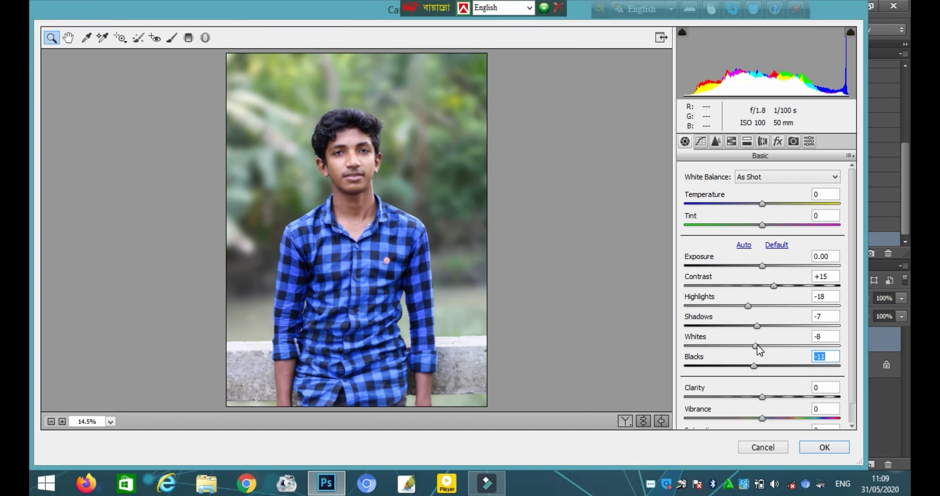
mouse_move(757, 325)
left_mouse_down()
mouse_move(747, 325)
mouse_move(761, 327)
left_mouse_up()
left_click_drag(763, 420, 765, 420)
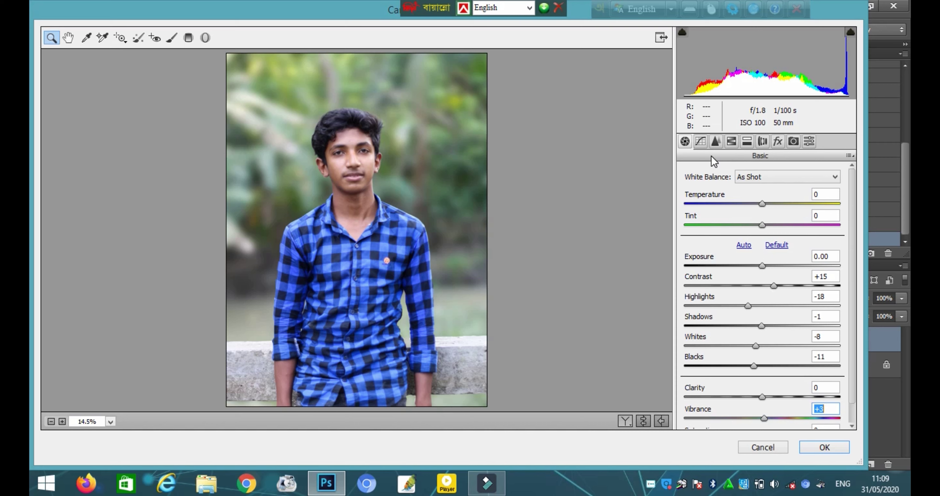
left_click(716, 141)
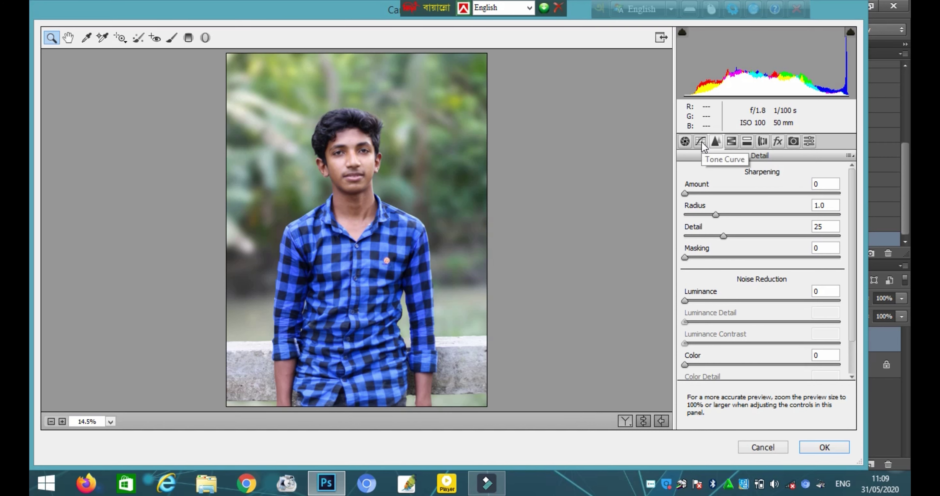
In HSL, boost Yellows and Greens saturation to +100
left_click(731, 141)
left_click(708, 191)
left_click_drag(767, 277, 861, 282)
left_click_drag(766, 297, 866, 304)
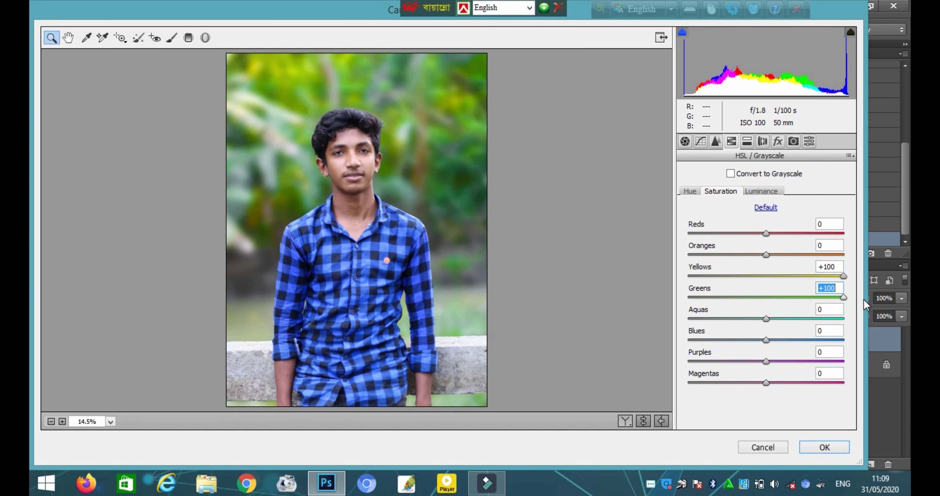
Shift the Yellows hue fully toward green, nudge Greens, and adjust Aquas hue and saturation
left_click(690, 192)
left_click_drag(766, 276, 869, 279)
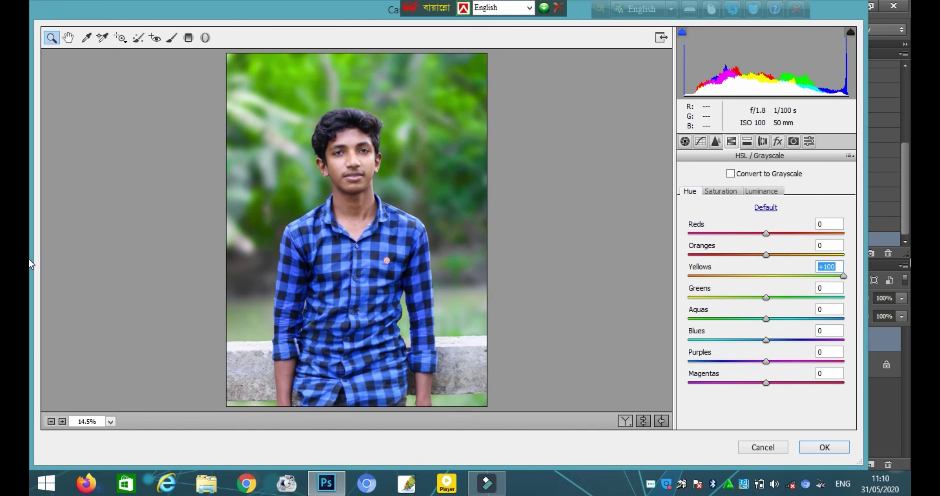
left_click_drag(767, 296, 775, 299)
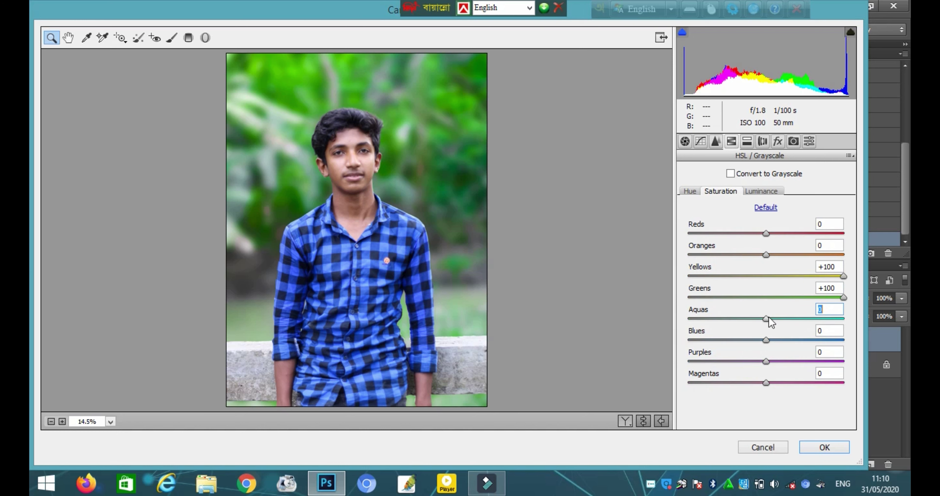
left_click_drag(766, 319, 781, 318)
mouse_move(785, 318)
left_mouse_down()
mouse_move(774, 317)
mouse_move(811, 339)
mouse_move(854, 318)
left_mouse_up()
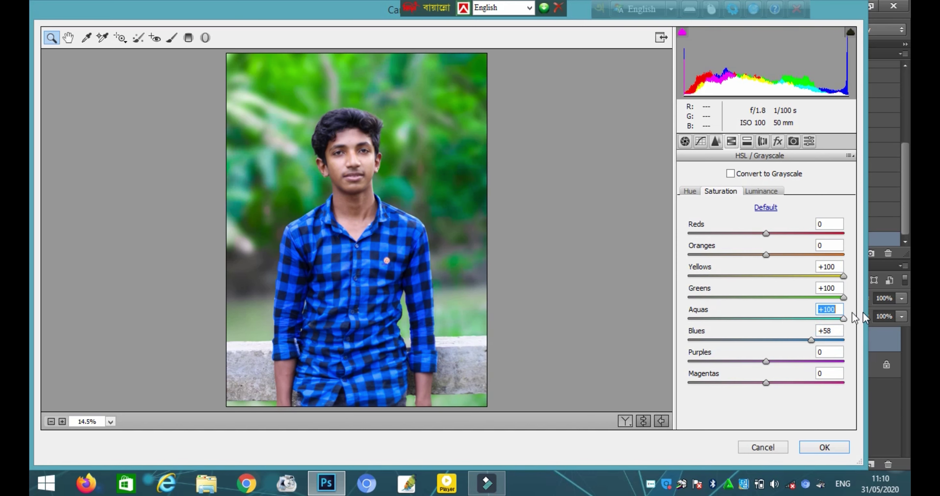
left_click(690, 191)
mouse_move(767, 318)
left_mouse_down()
mouse_move(659, 321)
mouse_move(836, 318)
mouse_move(746, 321)
left_mouse_up()
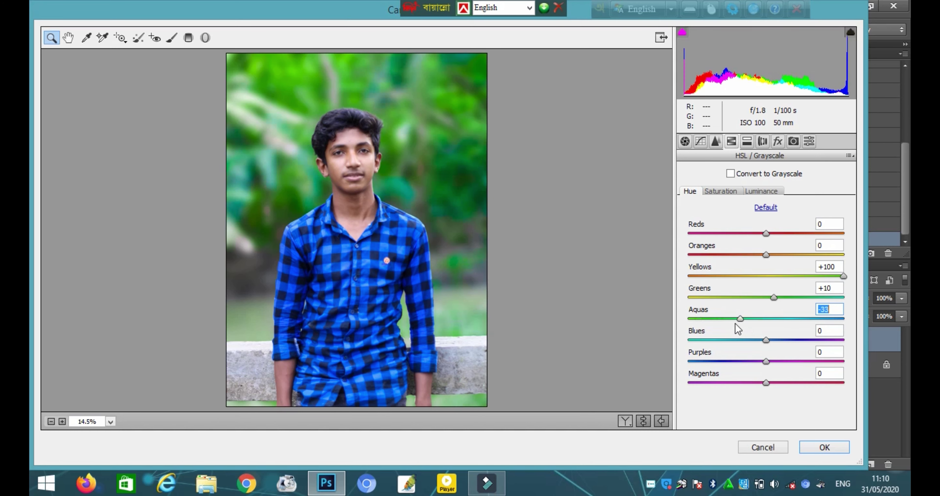
mouse_move(749, 324)
left_mouse_down()
mouse_move(698, 333)
mouse_move(722, 325)
mouse_move(764, 347)
left_mouse_up()
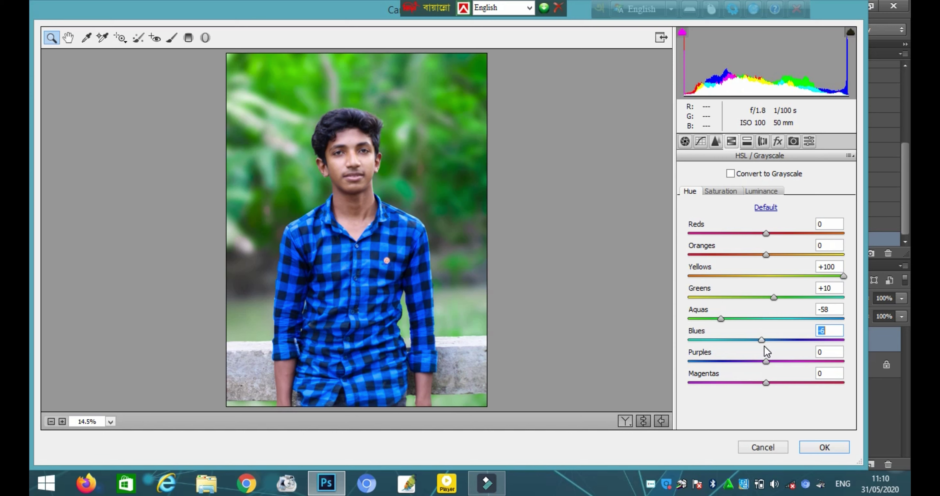
Set Luminance Blues -30, Greens +13, Oranges +20, and add a -21 post-crop vignette
left_click(772, 192)
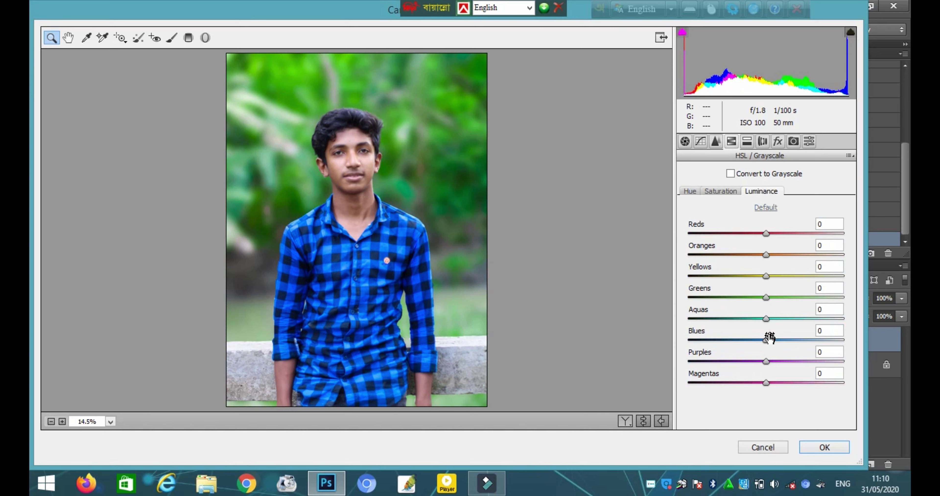
left_click_drag(766, 340, 742, 339)
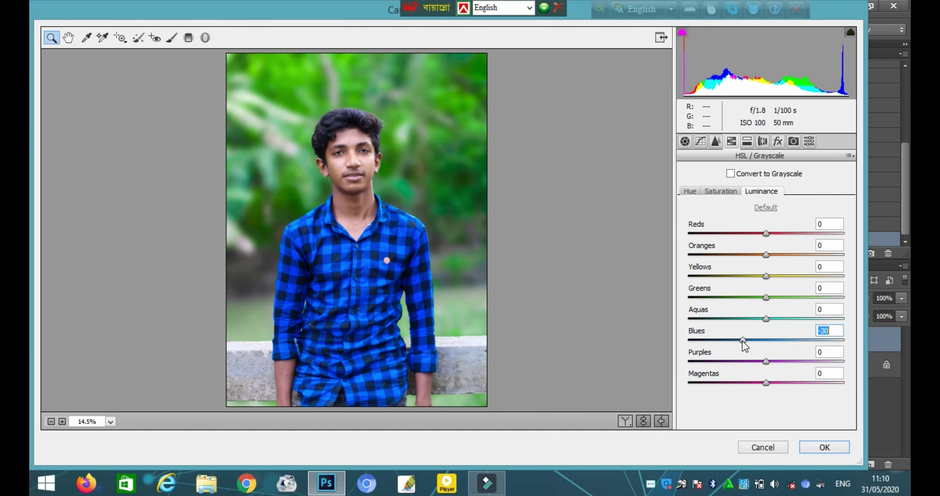
mouse_move(769, 298)
left_mouse_down()
mouse_move(759, 300)
mouse_move(794, 302)
mouse_move(778, 304)
mouse_move(763, 276)
mouse_move(765, 289)
left_mouse_up()
left_click_drag(767, 254, 783, 255)
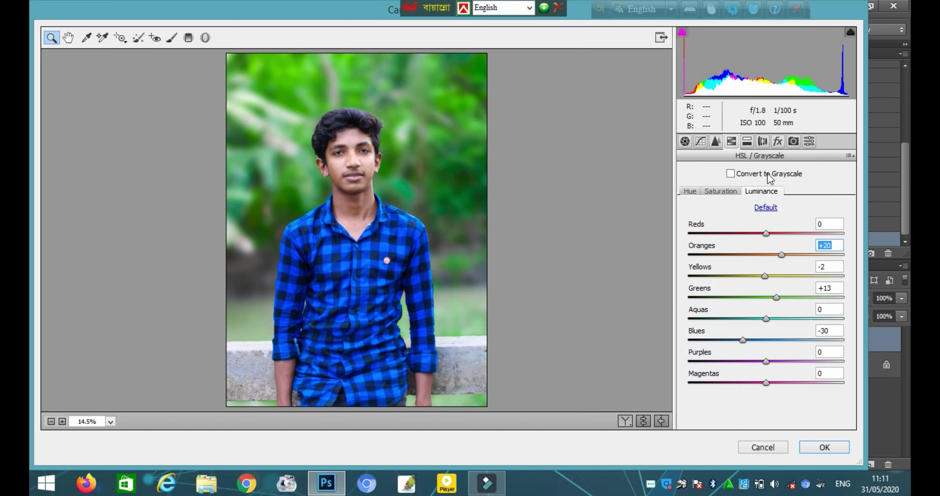
left_click(778, 142)
left_click_drag(768, 308, 751, 311)
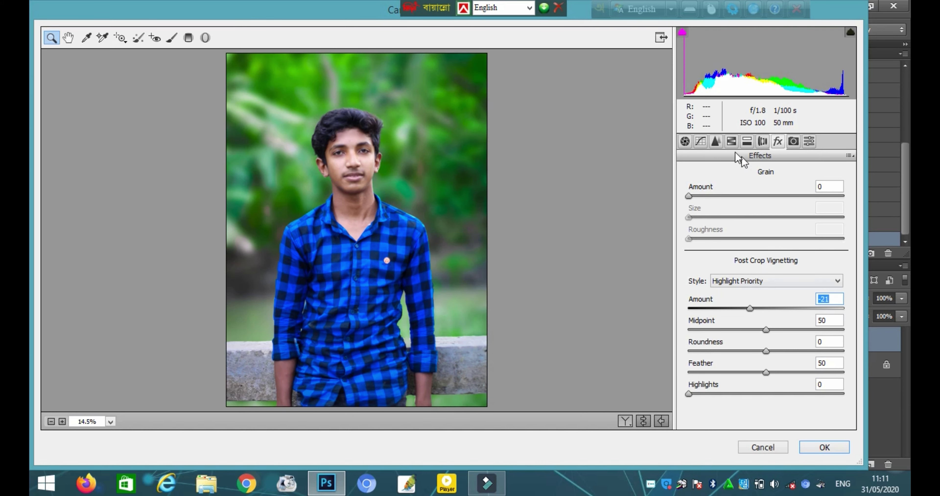
Set Sharpening Amount to 102 with luminance noise reduction, then apply the Camera Raw Filter
left_click(716, 142)
left_click_drag(685, 193, 810, 198)
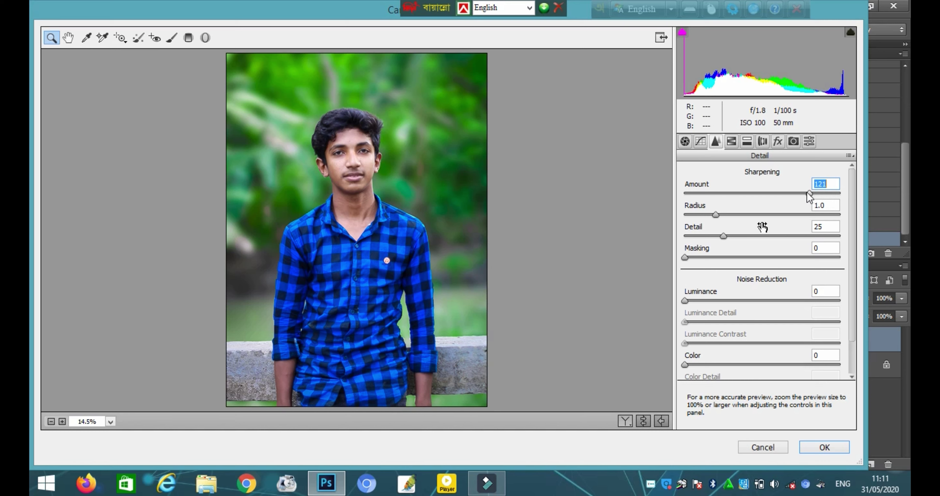
mouse_move(685, 301)
left_mouse_down()
mouse_move(806, 301)
mouse_move(781, 287)
mouse_move(769, 297)
left_mouse_up()
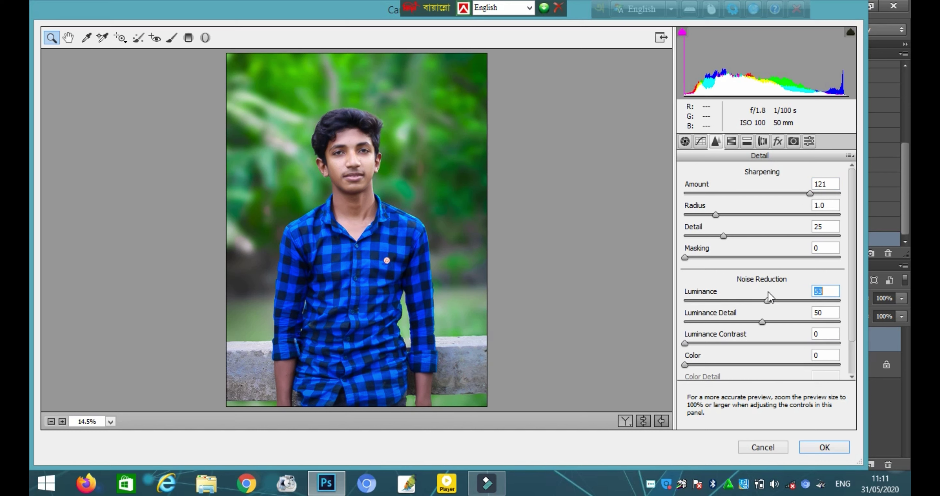
mouse_move(805, 193)
left_mouse_down()
mouse_move(766, 200)
mouse_move(796, 197)
left_mouse_up()
left_click_drag(770, 303, 742, 307)
left_click(831, 447)
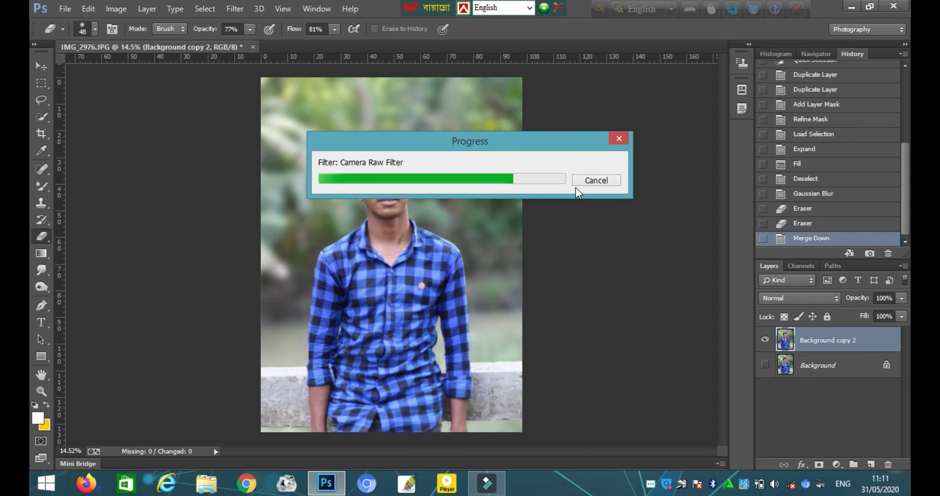
Toggle the edited layer's visibility to compare with the original, then zoom in on the face
left_click(766, 339)
left_click(804, 223)
left_click(802, 239)
scroll(402, 204, "up", 2)
scroll(388, 220, "up", 3)
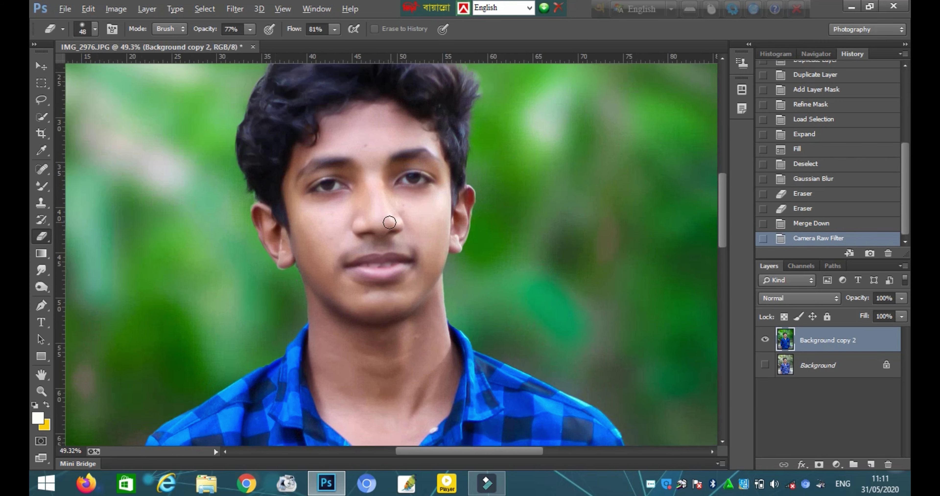
scroll(388, 224, "up", 2)
scroll(387, 234, "up", 2)
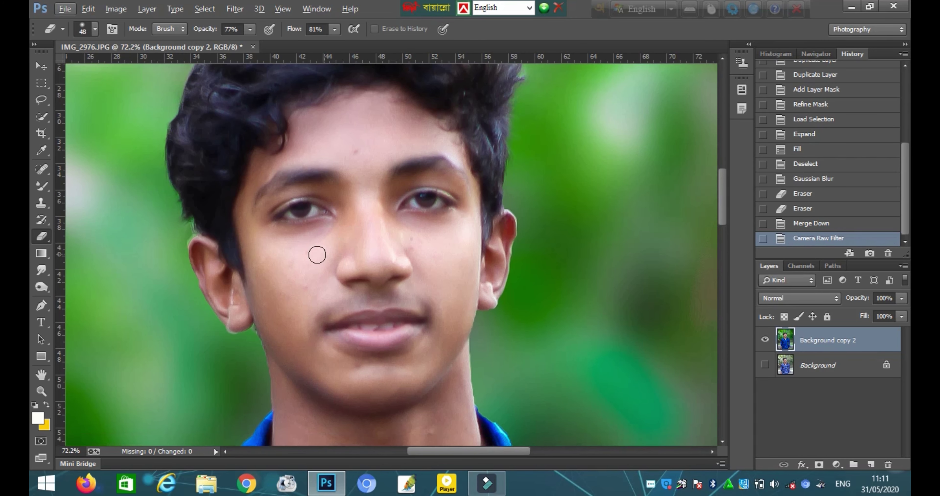
Heal the blemishes beside the nose and on the cheeks with a size 29 Spot Healing Brush
left_click(41, 169)
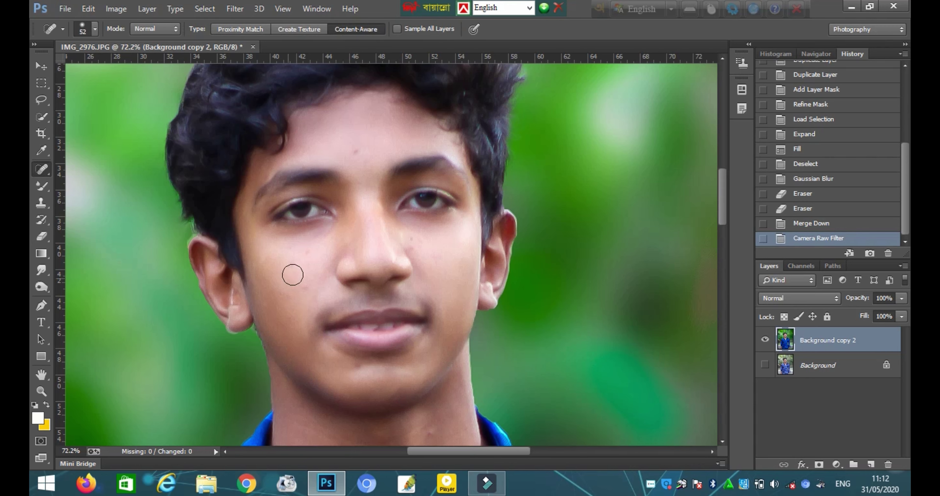
right_click(359, 152)
type("29")
key("Return")
left_click(355, 149)
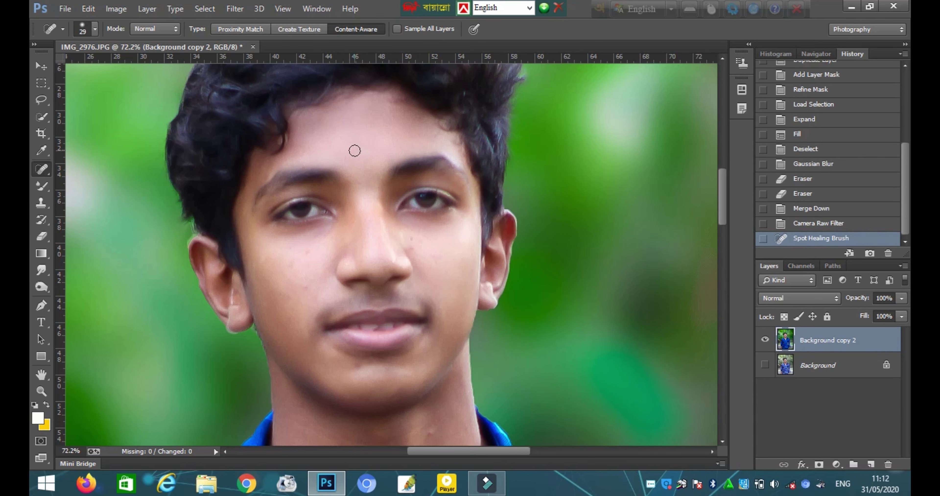
left_click(419, 249)
left_click(311, 282)
left_click(307, 254)
left_click(262, 257)
left_click(305, 287)
left_click(276, 298)
Smooth the cheek skin with a Mixer Brush stroke
scroll(279, 279, "up", 1)
scroll(277, 280, "down", 1)
left_click(41, 186)
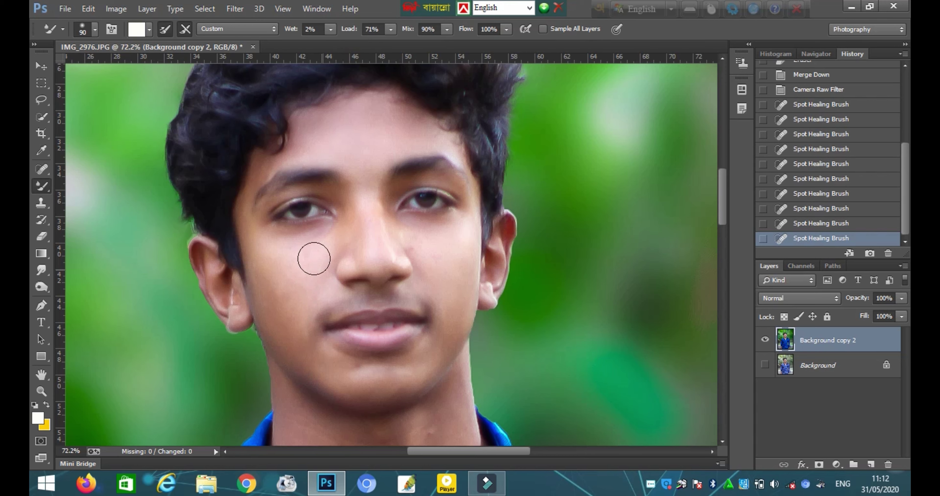
mouse_move(298, 269)
left_mouse_down()
mouse_move(280, 268)
mouse_move(340, 239)
left_mouse_up()
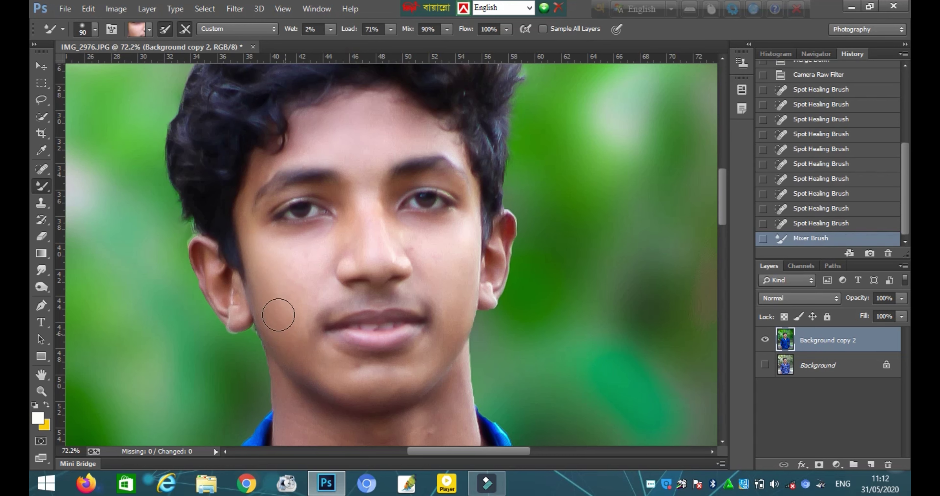
Smooth the forehead, face and lower skin areas with Mixer Brush strokes, undoing one
mouse_move(361, 141)
left_mouse_down()
mouse_move(323, 125)
mouse_move(373, 222)
left_mouse_up()
key("ctrl+z")
left_click_drag(309, 133, 387, 146)
left_click_drag(387, 148, 307, 164)
mouse_move(380, 380)
left_mouse_down()
mouse_move(350, 387)
mouse_move(447, 330)
left_mouse_up()
scroll(273, 294, "down", 2)
left_click_drag(250, 262, 311, 350)
Shrink the Mixer Brush to 62 px and smooth the skin along the nose
right_click(423, 260)
left_click_drag(471, 276, 458, 276)
key("Return")
mouse_move(311, 252)
left_mouse_down()
mouse_move(367, 212)
mouse_move(353, 230)
left_mouse_up()
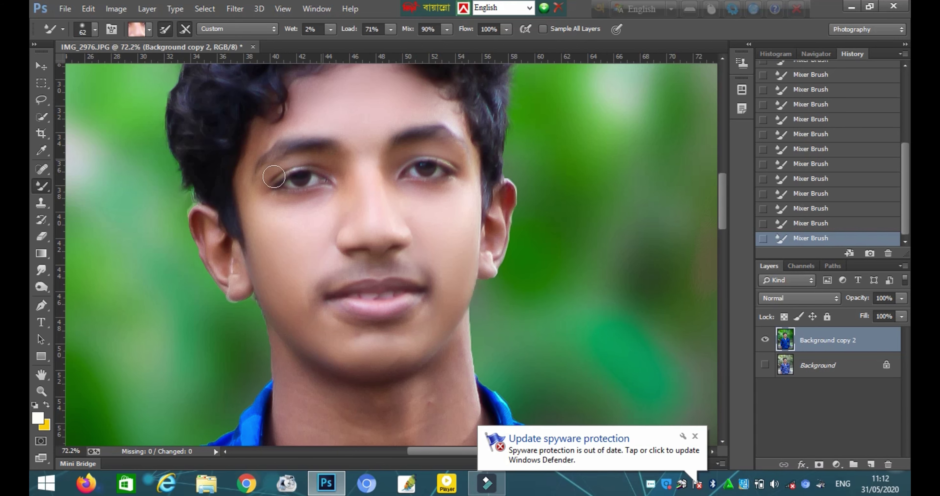
scroll(446, 120, "down", 3)
Enlarge the Mixer Brush to 99 px and smooth the skin on the forearm
right_click(499, 301)
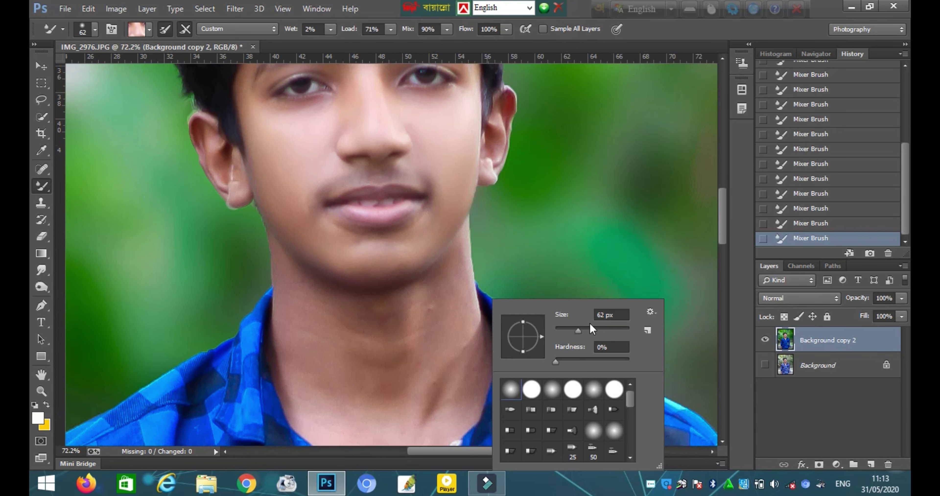
left_click_drag(570, 319, 591, 319)
key("Return")
scroll(471, 359, "down", 5)
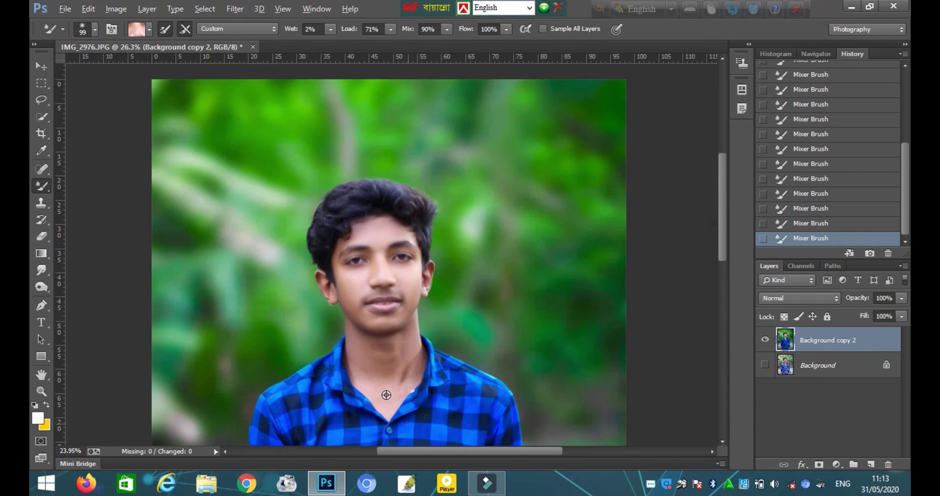
scroll(456, 392, "up", 3)
left_click_drag(210, 359, 193, 394)
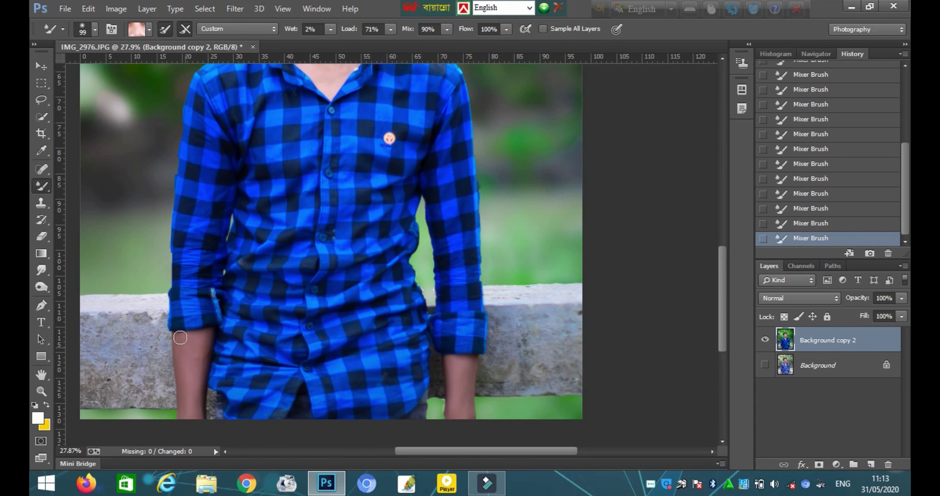
scroll(213, 443, "down", 3)
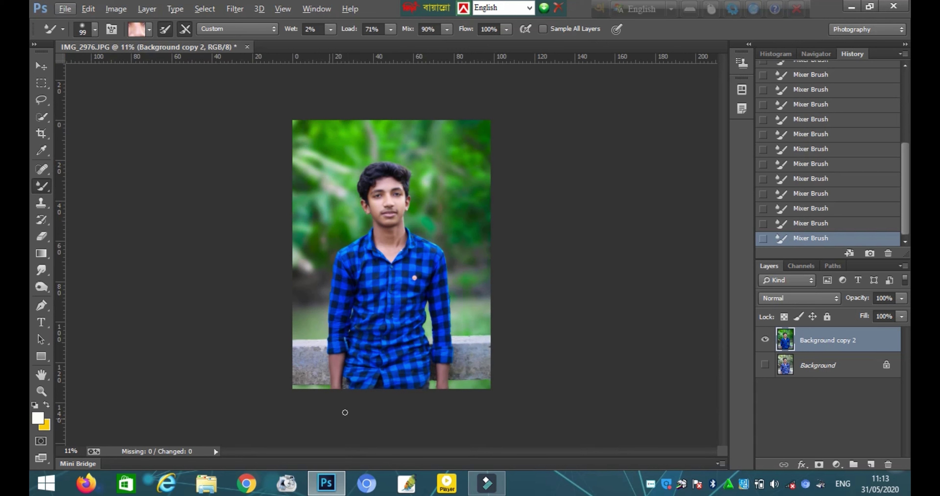
Step back two history states, redo the last two strokes, and fit the image on screen
left_click(791, 227)
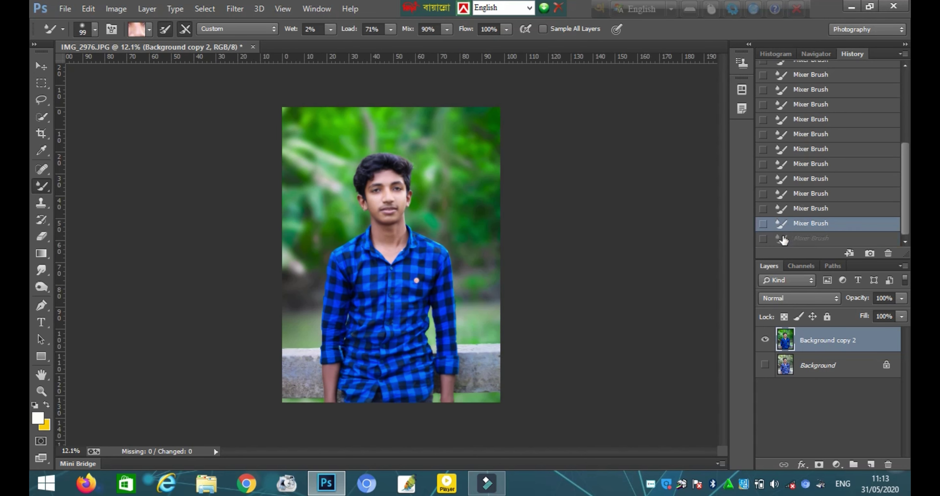
left_click(811, 208)
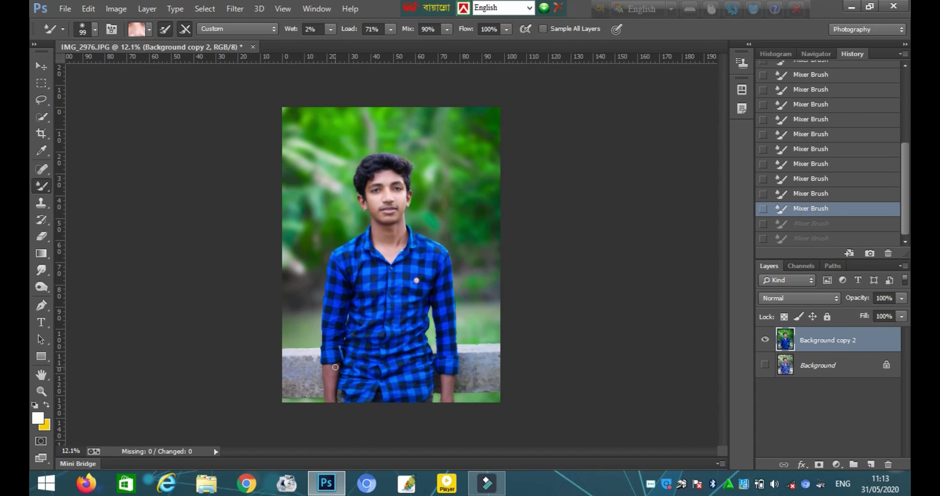
key("ctrl+shift+z")
key("ctrl+shift+z")
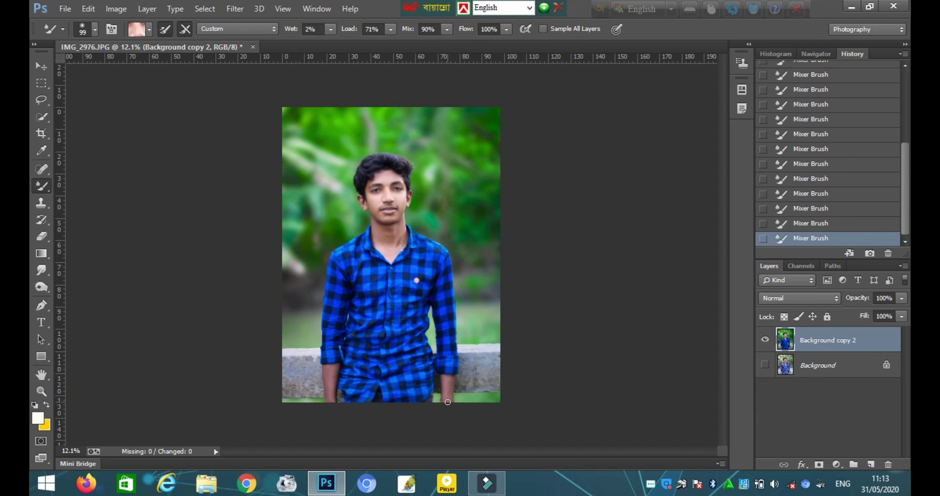
key("ctrl+0")
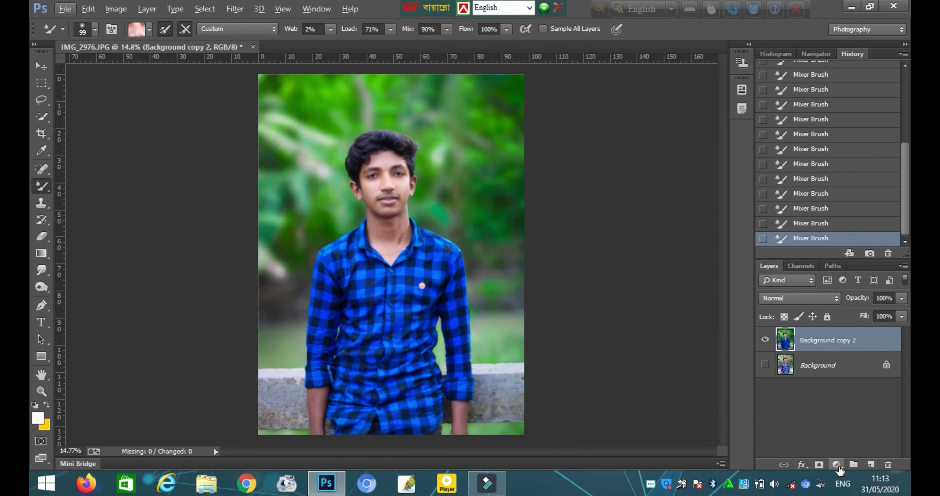
Add a Selective Color layer with Reds at Cyan -4, Magenta -8, Yellow +2, Black +19
left_click(837, 464)
left_click(830, 457)
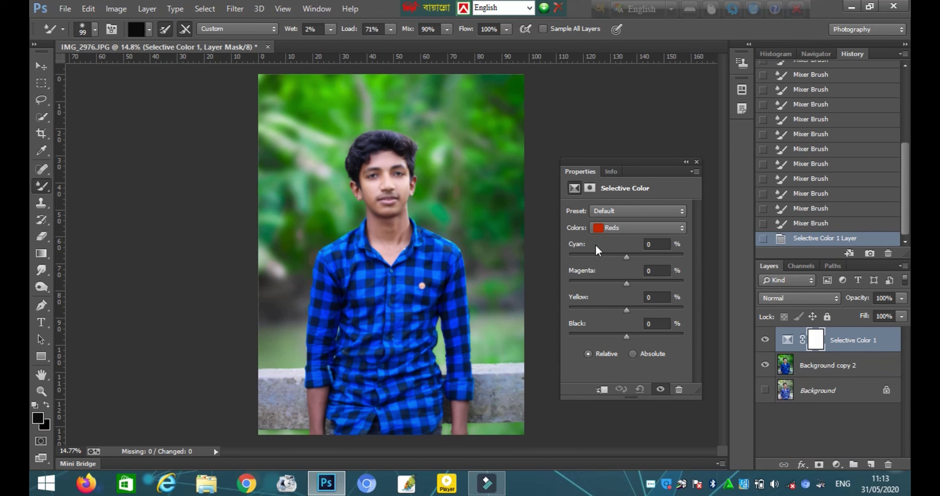
mouse_move(627, 257)
left_mouse_down()
mouse_move(615, 257)
mouse_move(624, 260)
left_mouse_up()
mouse_move(627, 309)
left_mouse_down()
mouse_move(612, 310)
mouse_move(629, 310)
mouse_move(612, 337)
mouse_move(636, 339)
mouse_move(630, 344)
left_mouse_up()
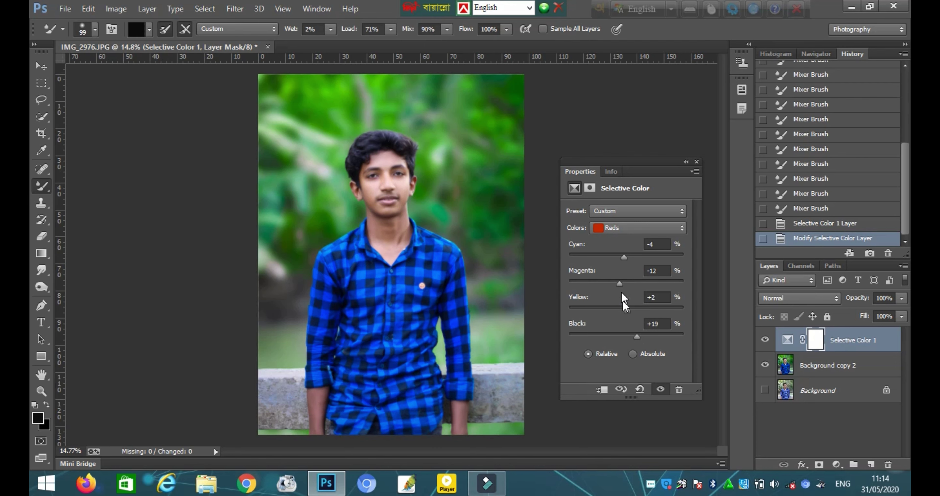
left_click_drag(629, 286, 622, 287)
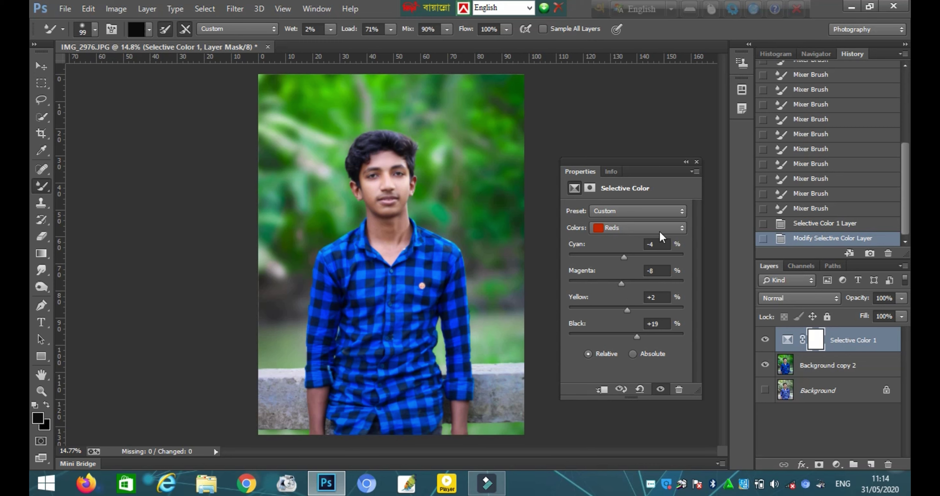
left_click(696, 162)
Merge the Selective Color 1 layer down into Background copy 2
left_click(827, 365)
right_click(835, 340)
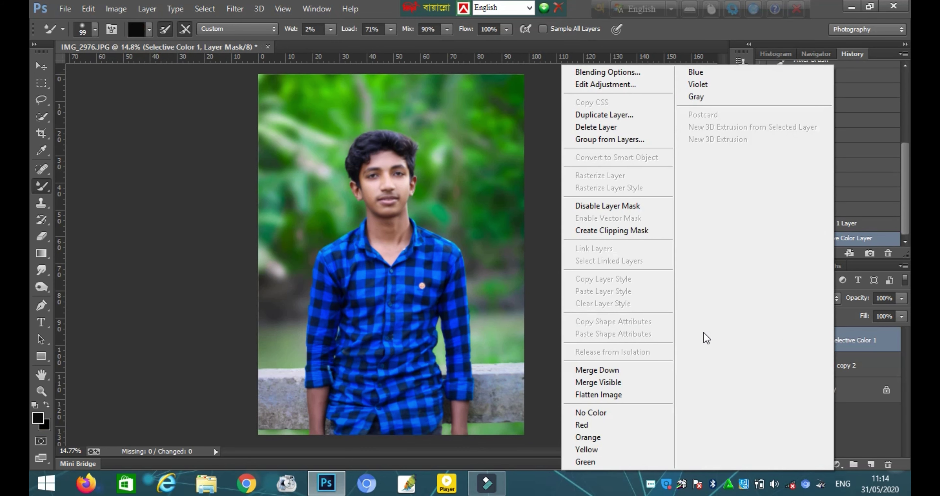
left_click(597, 370)
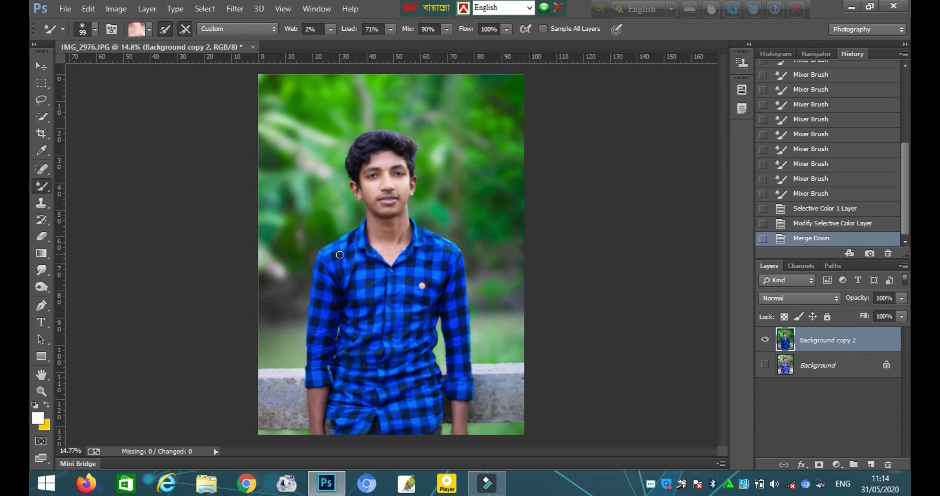
scroll(340, 255, "down", 3)
scroll(339, 255, "down", 2)
scroll(339, 255, "up", 3)
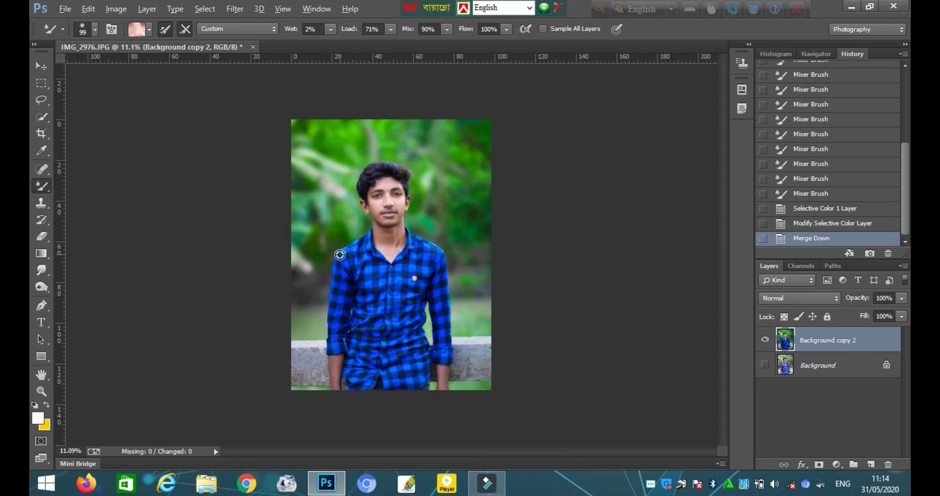
scroll(388, 256, "up", 1)
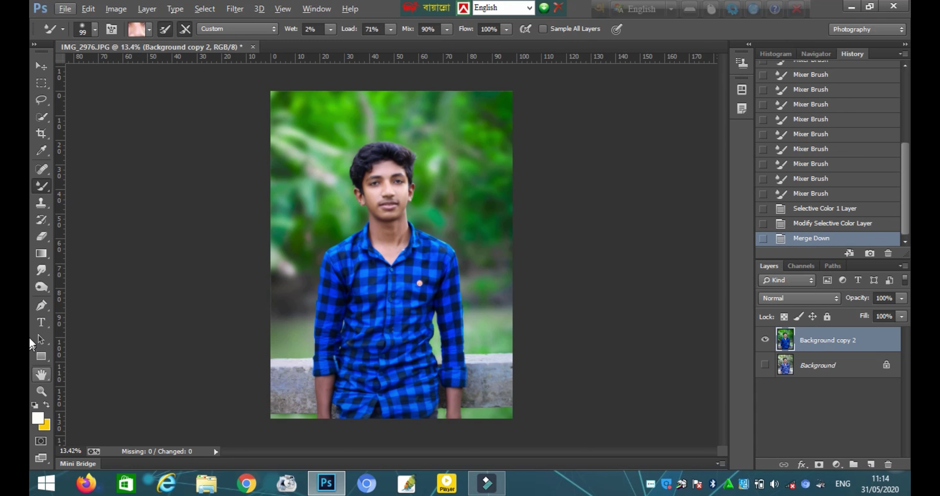
Type 'Zr' near the top of the photo and enlarge it about two and a half times
left_click(39, 323)
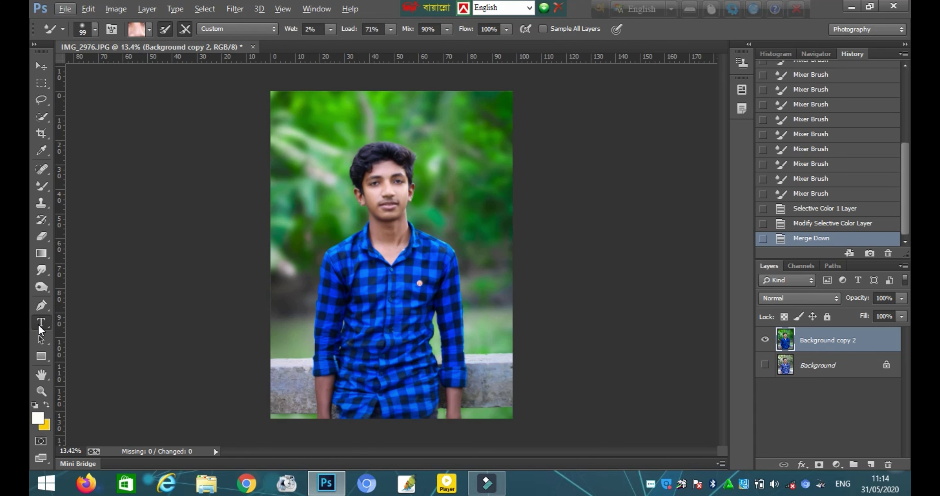
left_click(412, 120)
type("Zr")
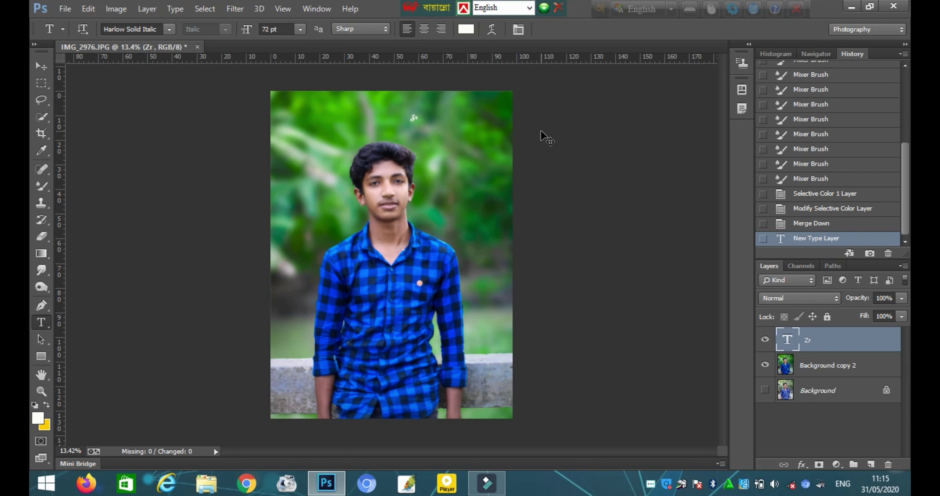
key("ctrl+t")
left_click_drag(498, 136, 660, 164)
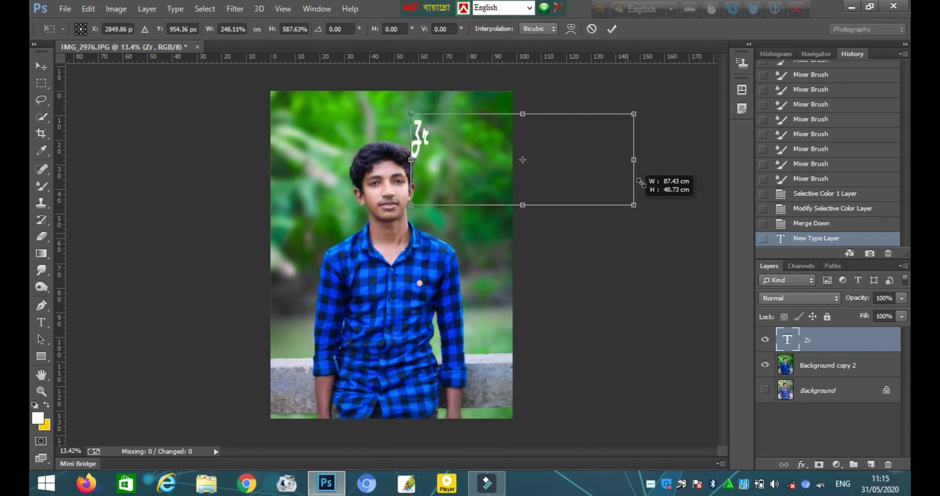
left_click(612, 29)
Complete the text as 'Zr photography', then move and shrink it into the upper right
left_click(432, 124)
type("photograph")
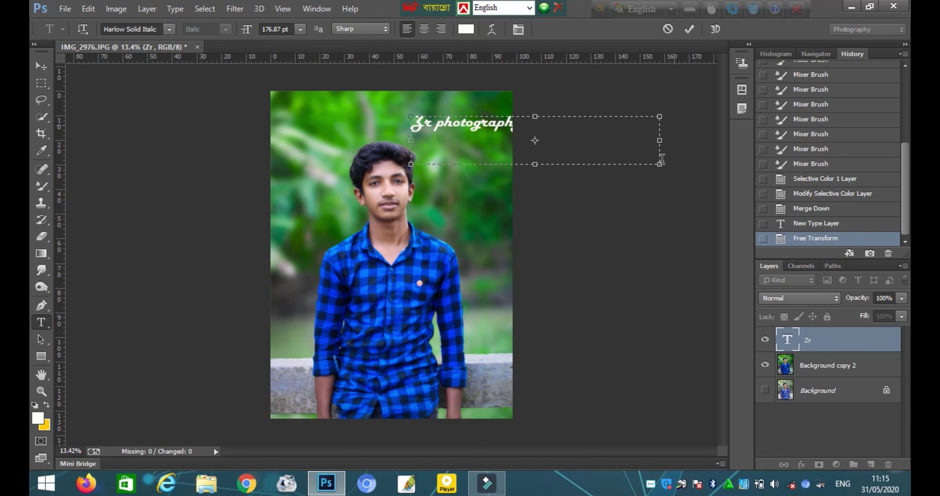
left_click(690, 29)
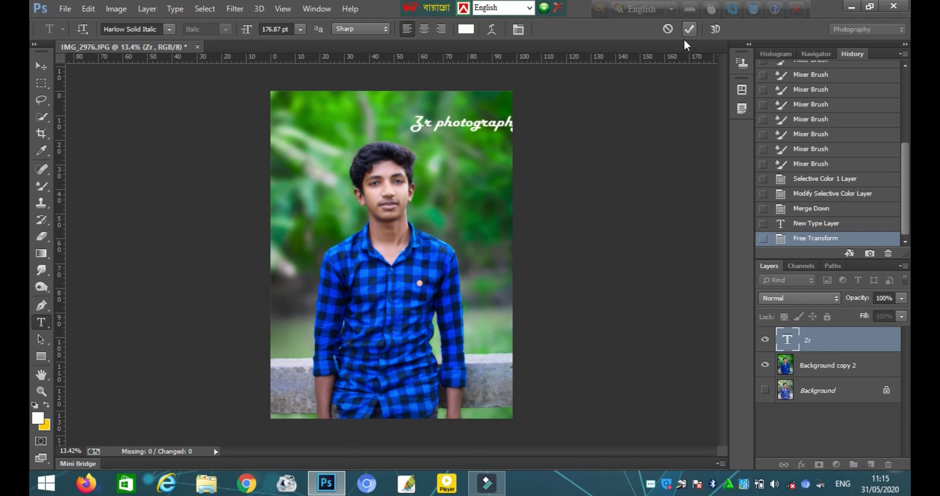
left_click(40, 66)
left_click_drag(477, 143, 461, 130)
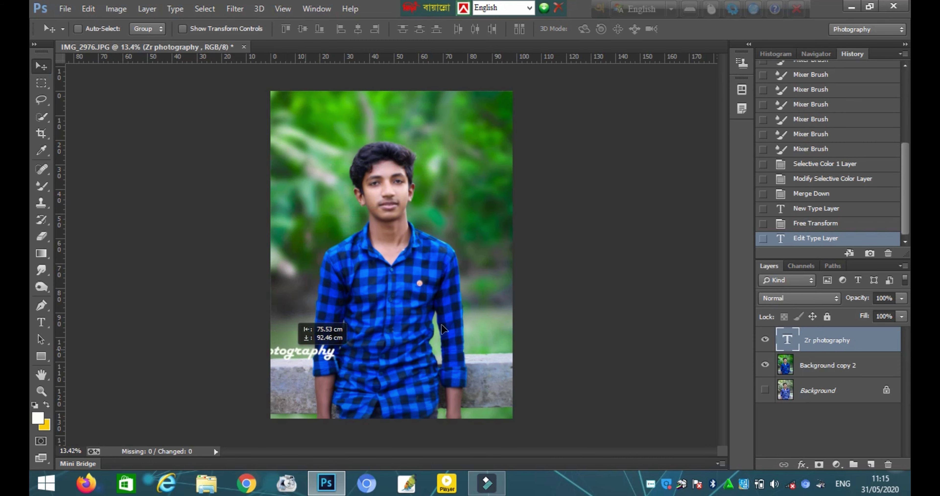
key("ctrl+t")
mouse_move(644, 158)
left_mouse_down()
mouse_move(571, 128)
mouse_move(600, 124)
left_mouse_up()
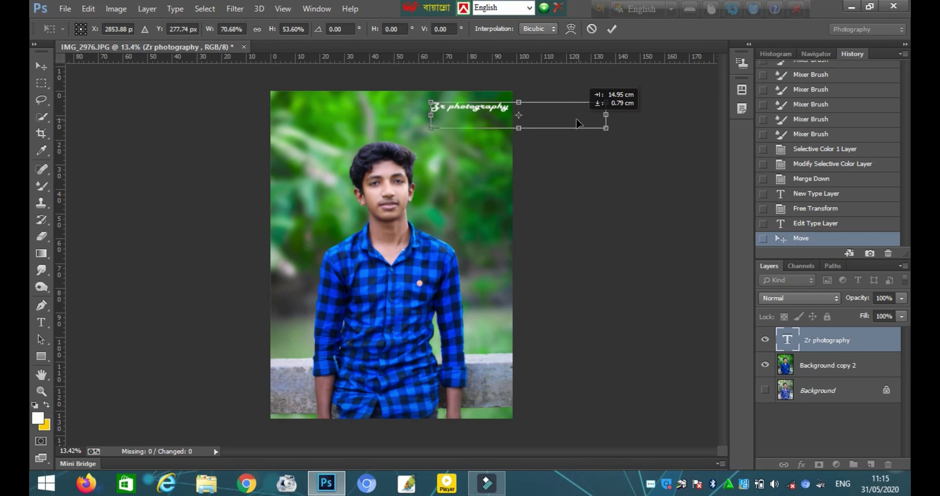
key("Return")
scroll(584, 266, "down", 3)
scroll(562, 285, "up", 2)
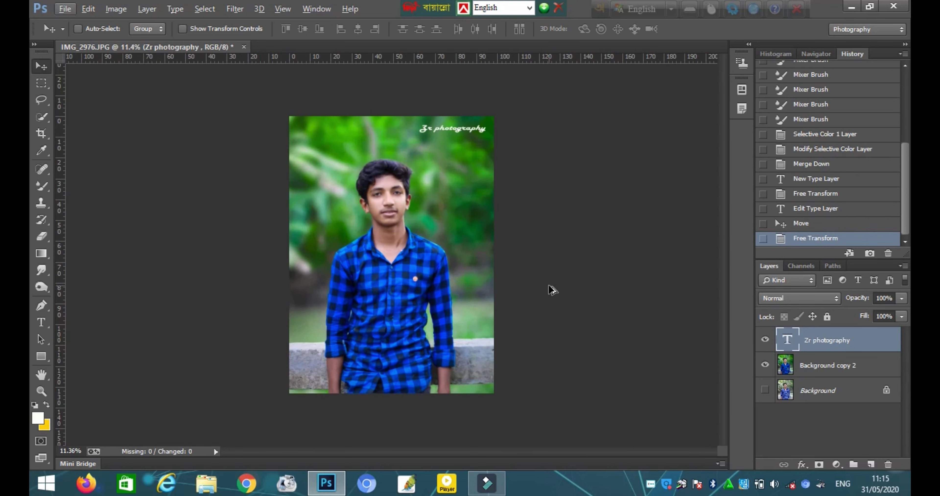
Merge the text, Background copy 2 and Background layers into one layer
left_click(841, 373, "shift")
left_click(841, 394, "shift")
right_click(832, 364)
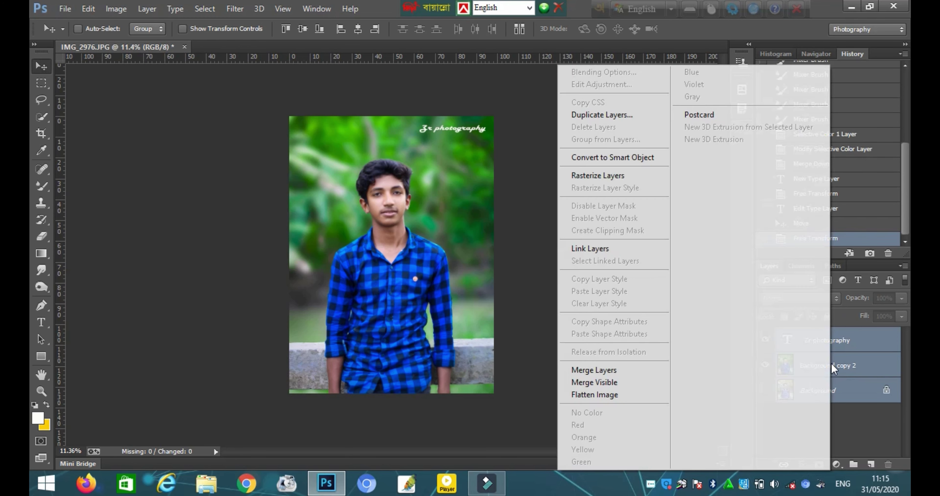
left_click(610, 368)
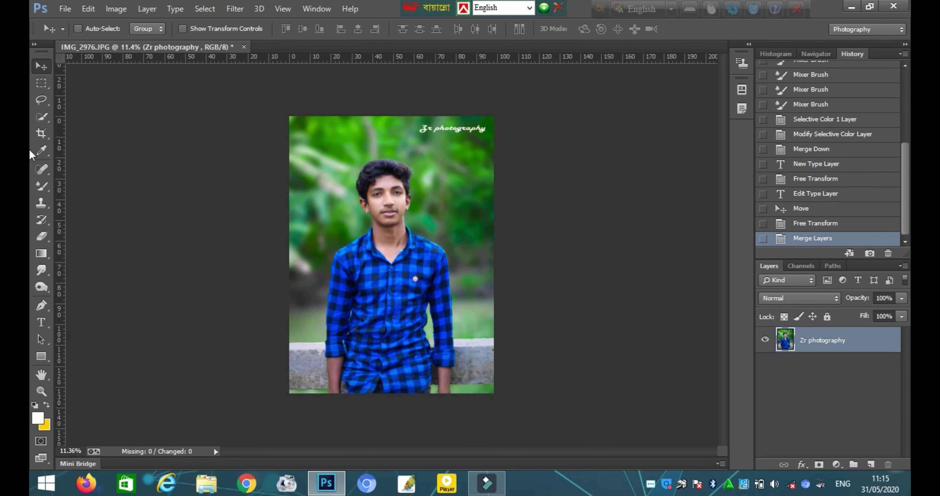
In Camera Raw Filter, set Contrast +9, adjust the Greens hue, and darken the tone curve midtones
left_click(235, 8)
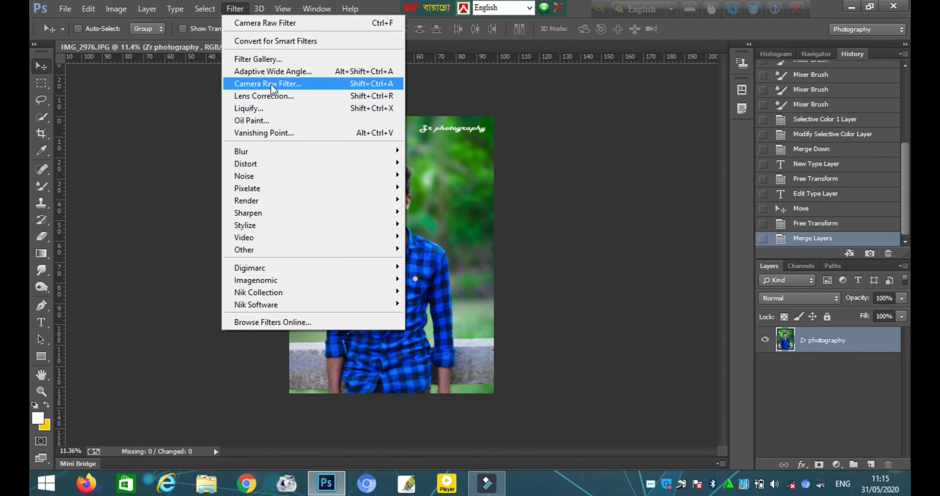
left_click(329, 87)
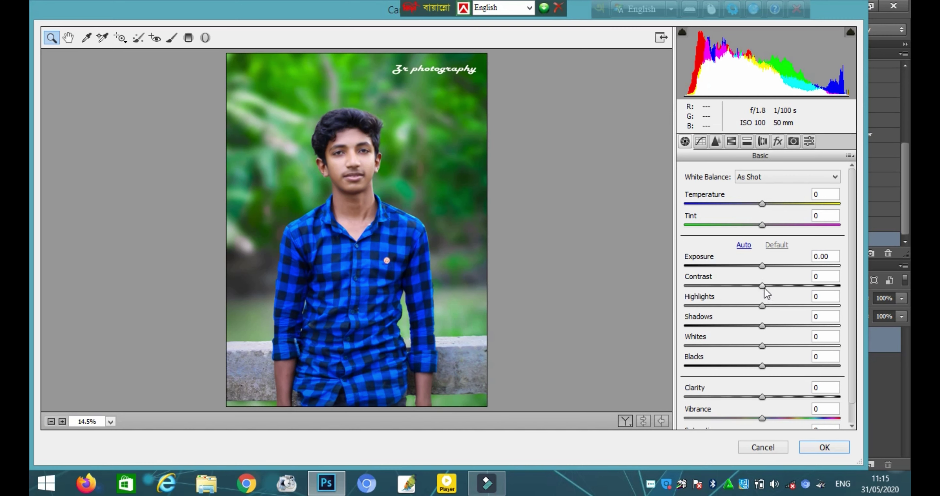
left_click_drag(763, 286, 770, 286)
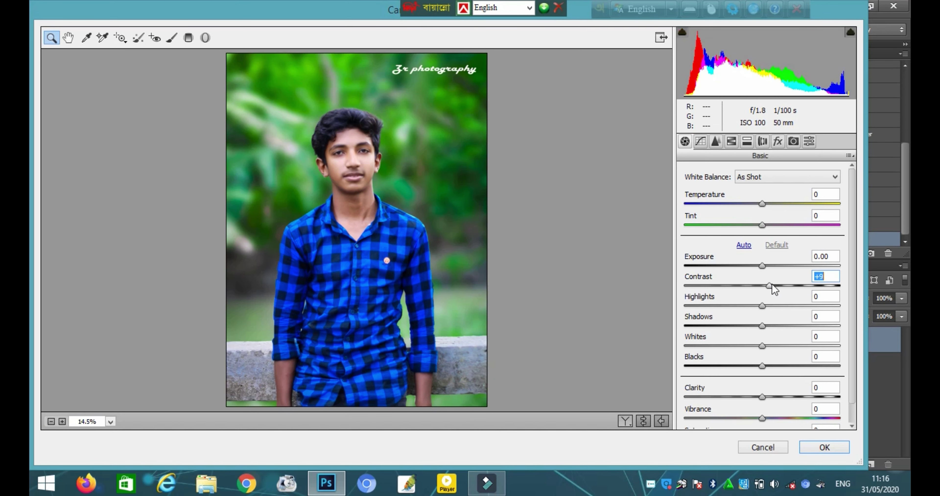
left_click(731, 142)
left_click(691, 192)
left_click(768, 298)
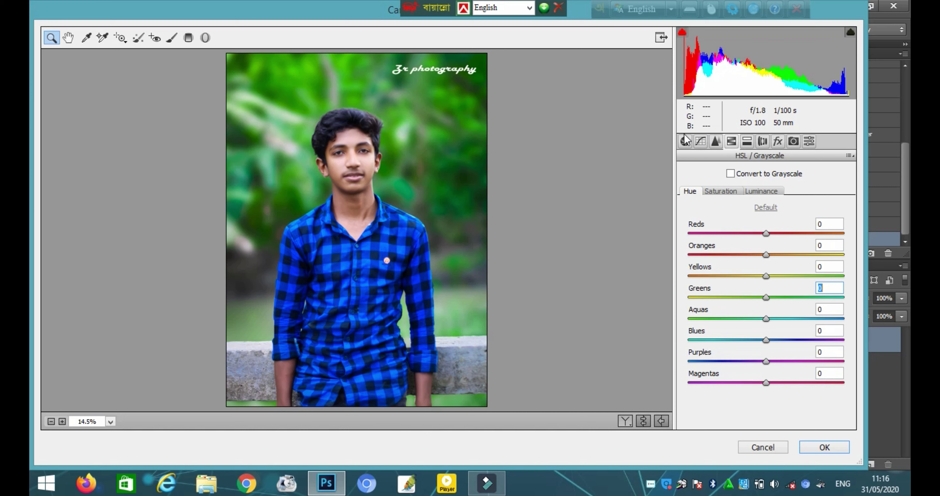
left_click(701, 142)
left_click_drag(765, 309, 771, 314)
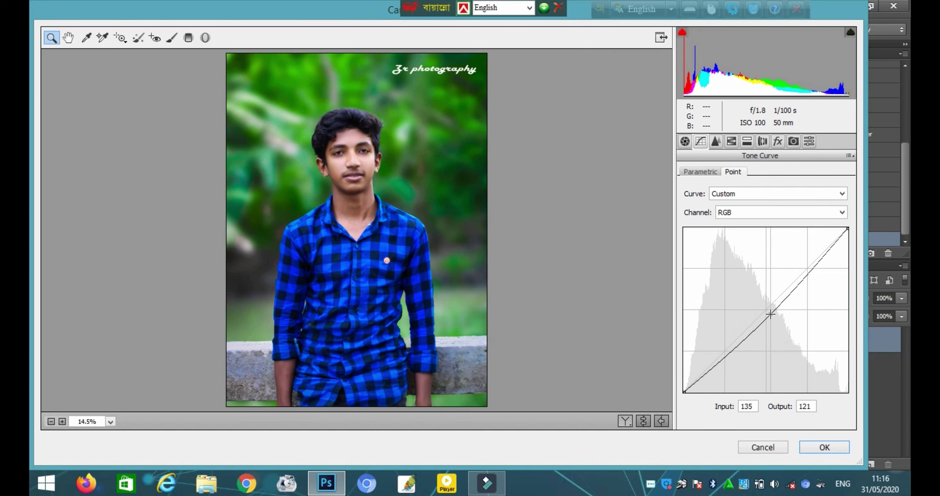
left_click(825, 448)
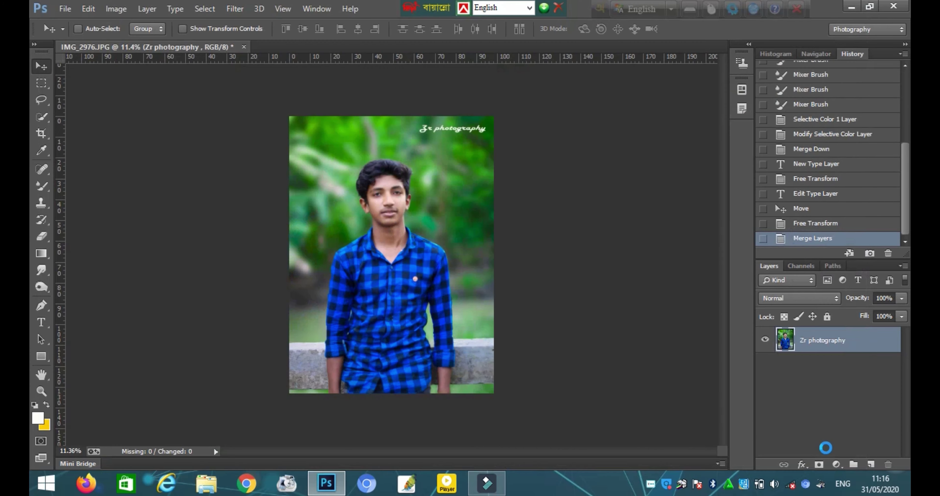